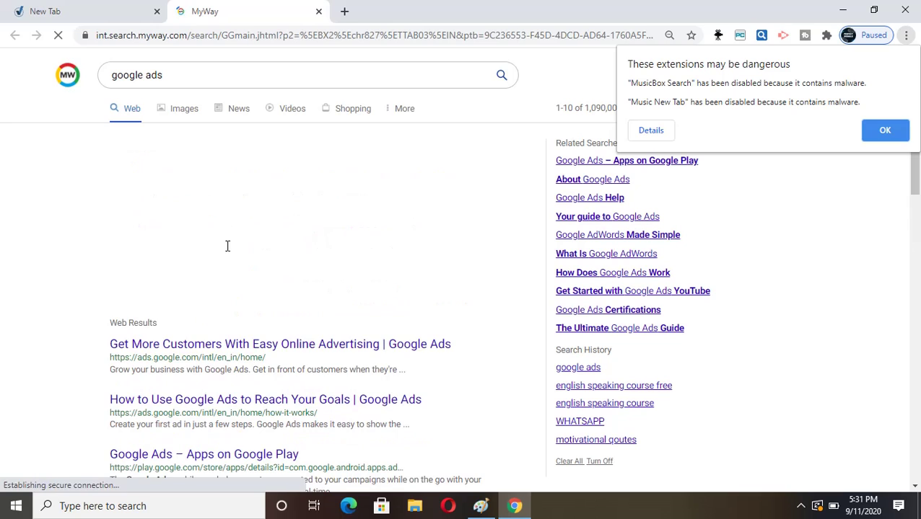
Open the Google Ads home page from the web search results and sign in to the account
click(207, 346)
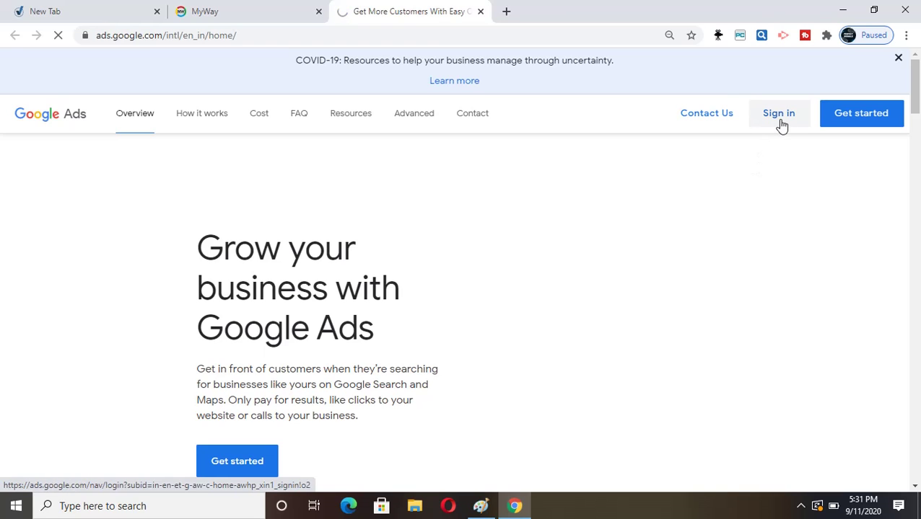
click(779, 115)
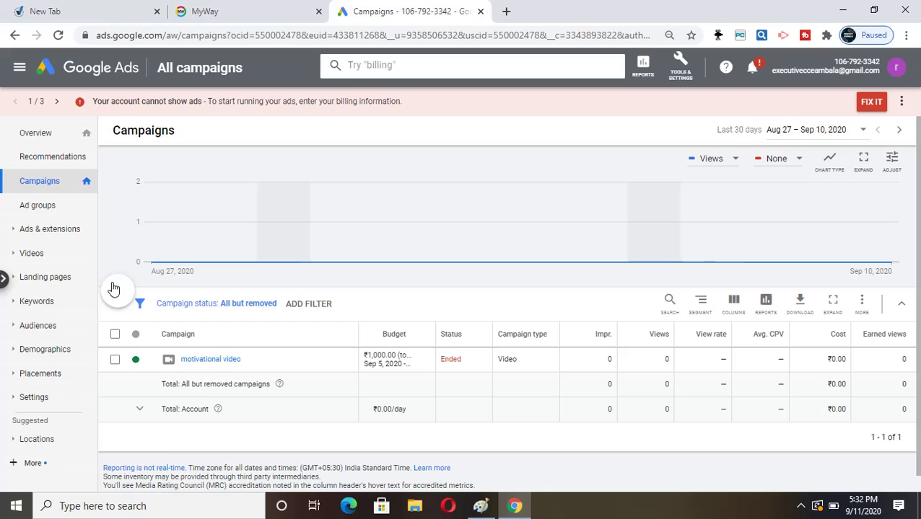
Create a new campaign without a goal's guidance, choosing the Video type and the Custom video campaign subtype, and continue to its settings
click(113, 289)
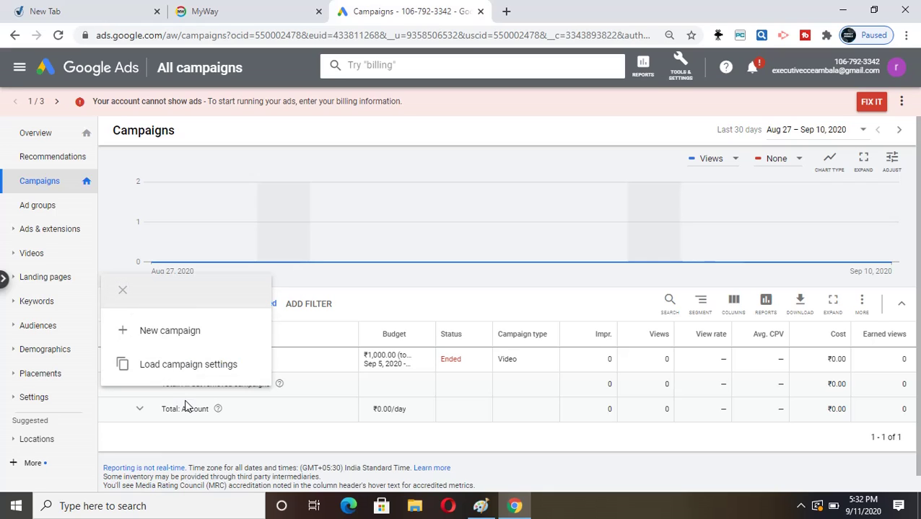
click(199, 334)
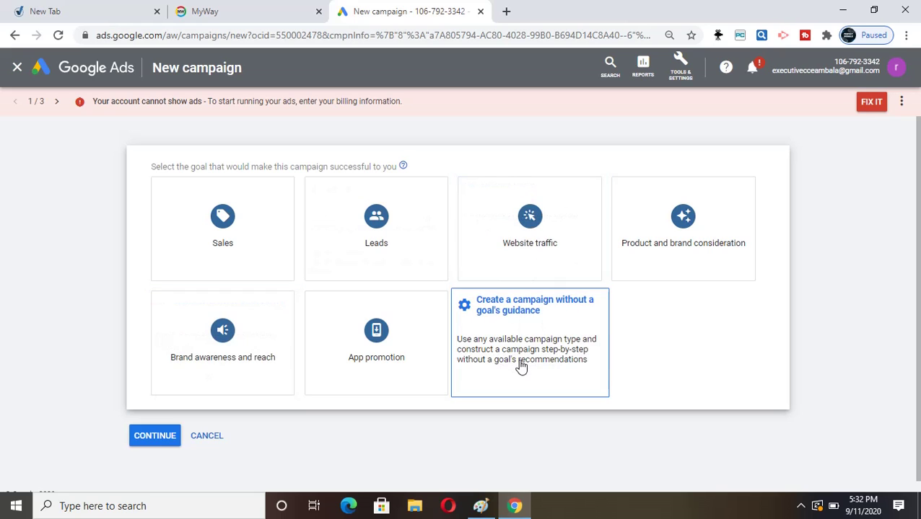
click(520, 366)
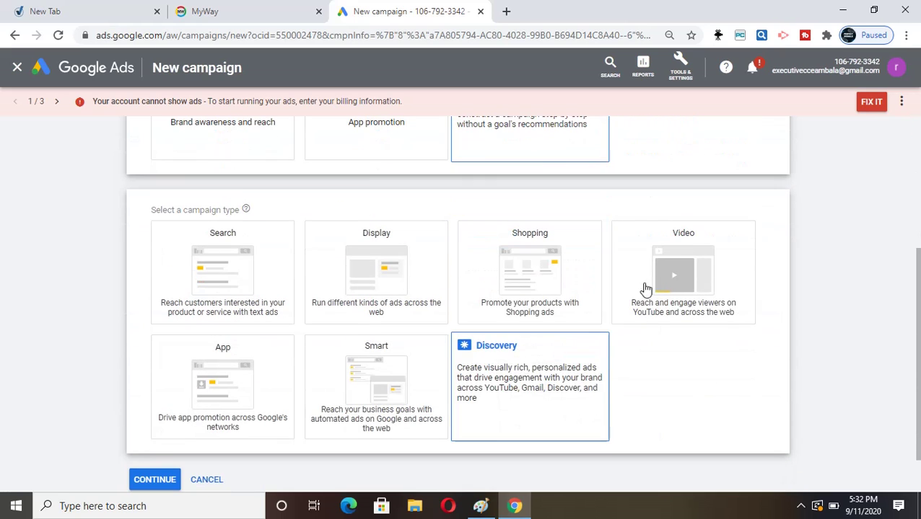
click(662, 285)
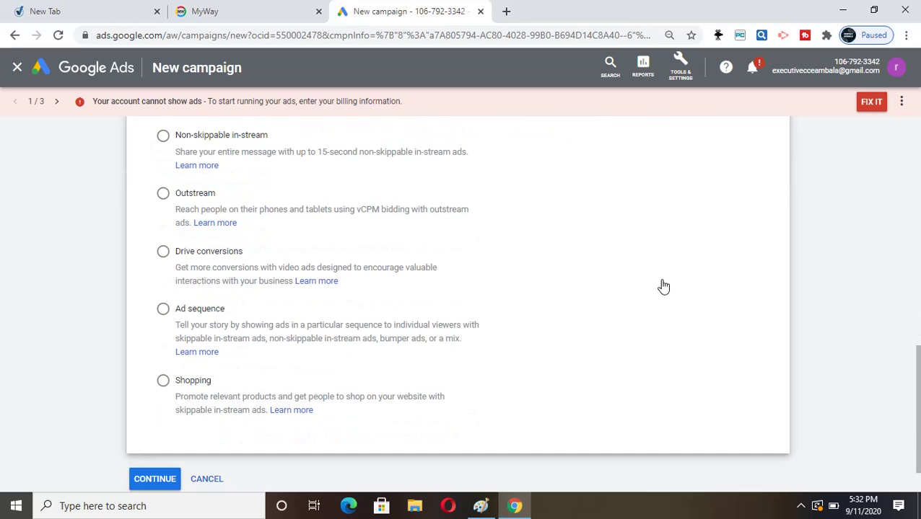
scroll(918, 382, up, 2)
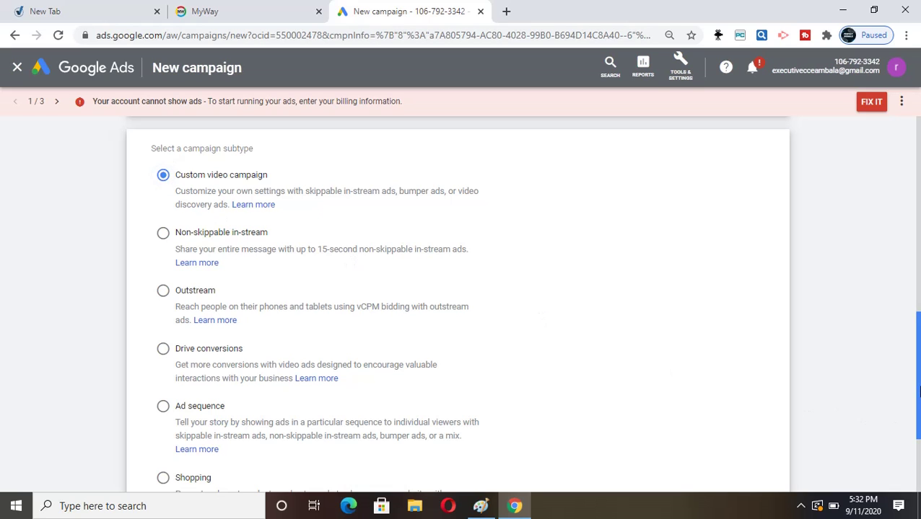
scroll(913, 404, down, 3)
click(148, 426)
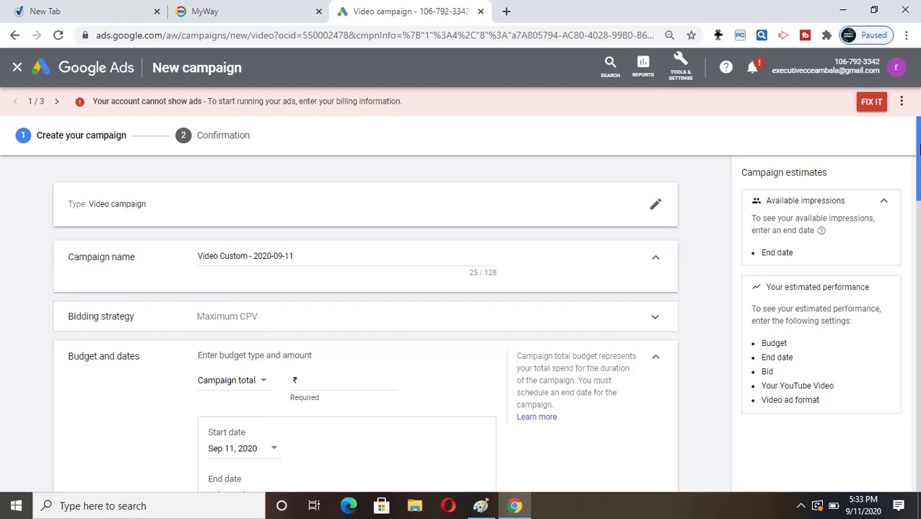
Replace the default campaign name with "motivational thoughts"
scroll(917, 148, down, 1)
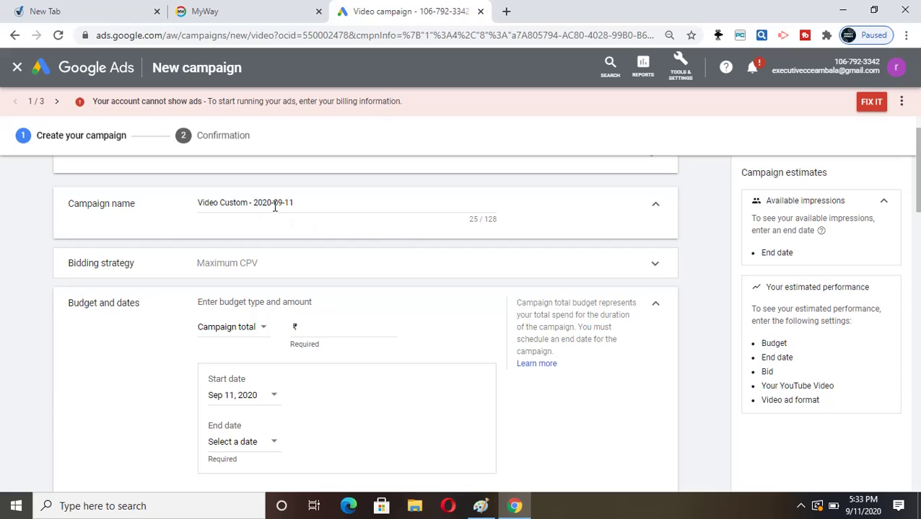
click(317, 205)
drag(318, 205, 141, 205)
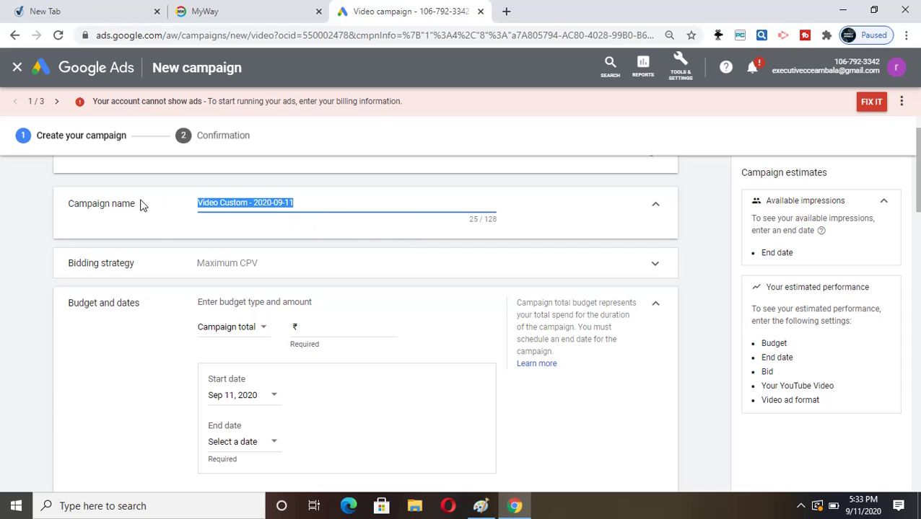
key(BackSpace)
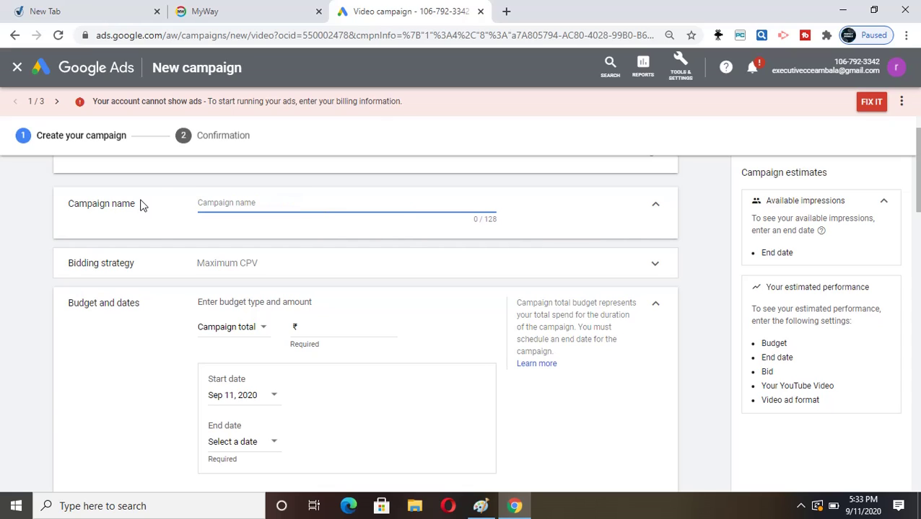
text(motivational thouhts)
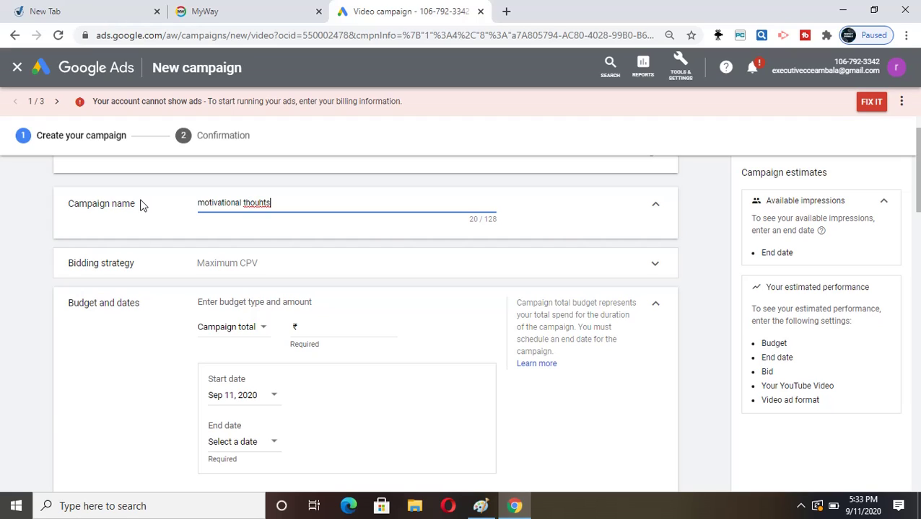
key(BackSpace)
key(BackSpace)
key(BackSpace)
text(h)
key(ctrl+shift+Left)
text(thoughts)
Expand the bidding strategy settings and select Maximum CPV as the bid strategy
click(223, 271)
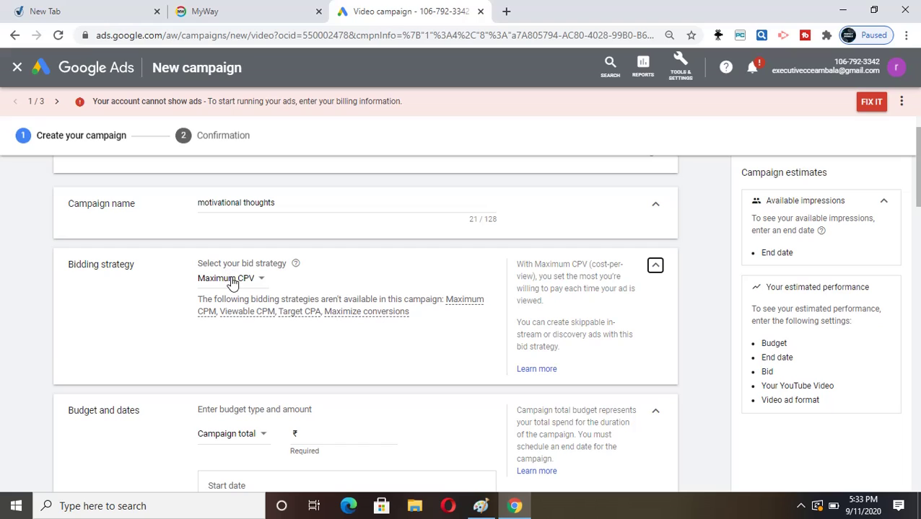
click(232, 281)
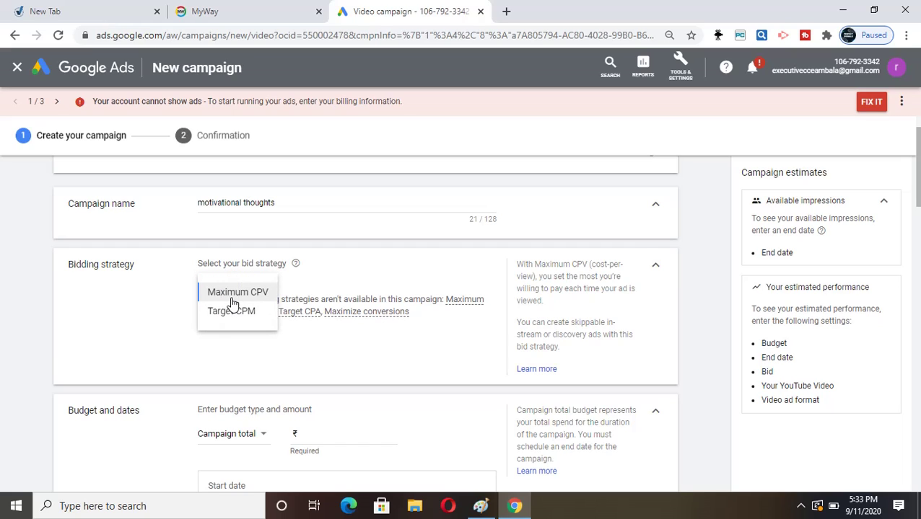
click(233, 293)
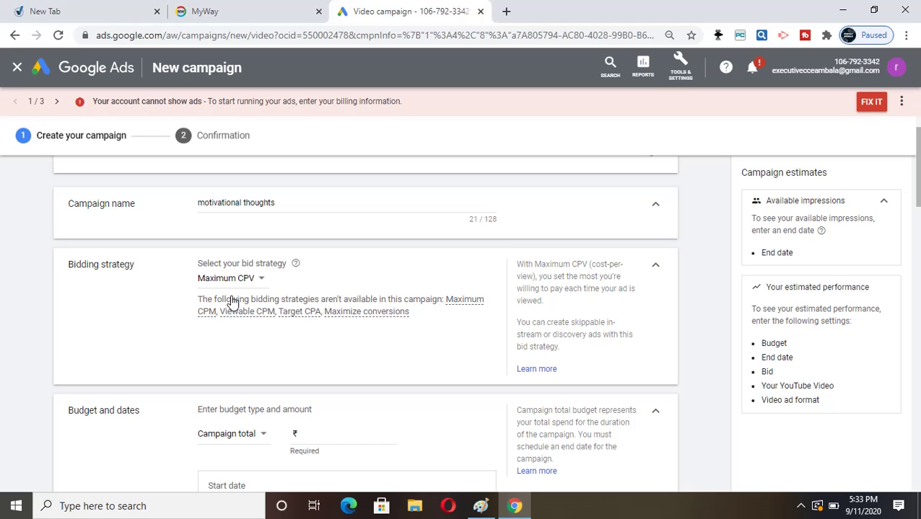
Exclude video partners on the Display Network from the campaign's networks
drag(918, 206, 918, 231)
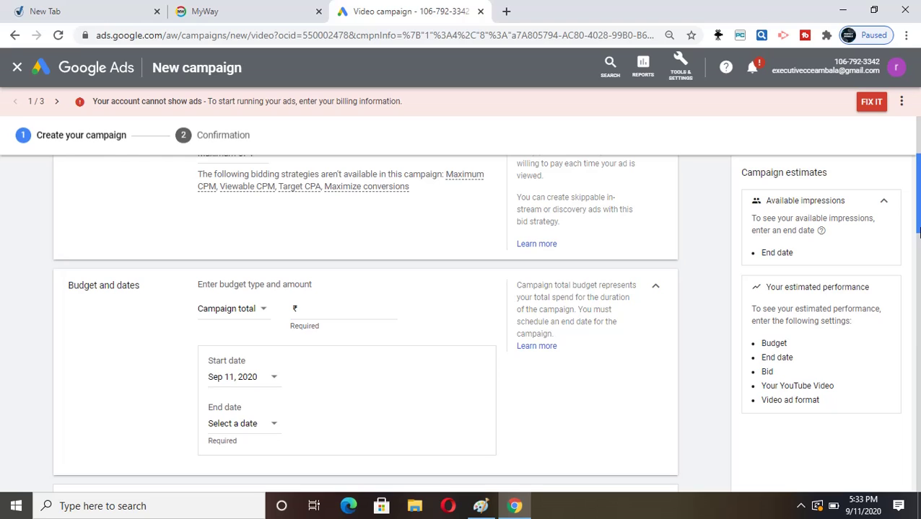
drag(917, 245, 918, 274)
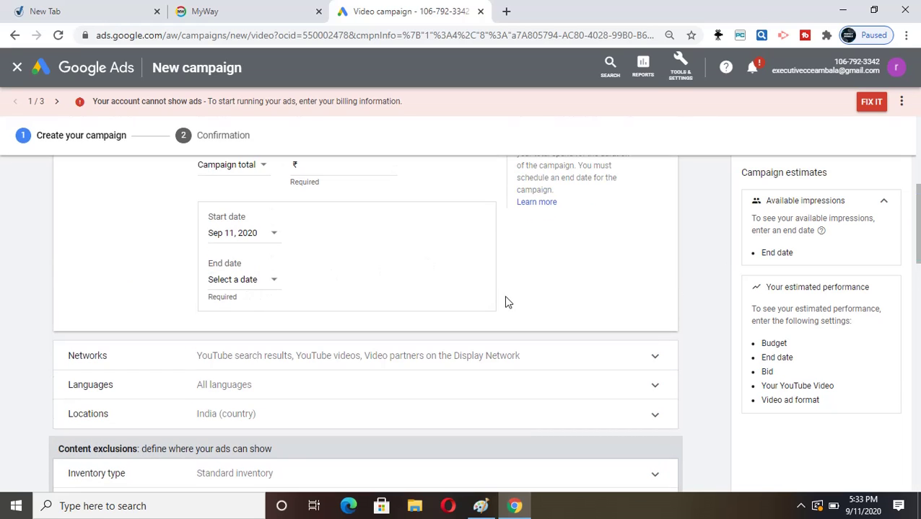
scroll(918, 251, down, 1)
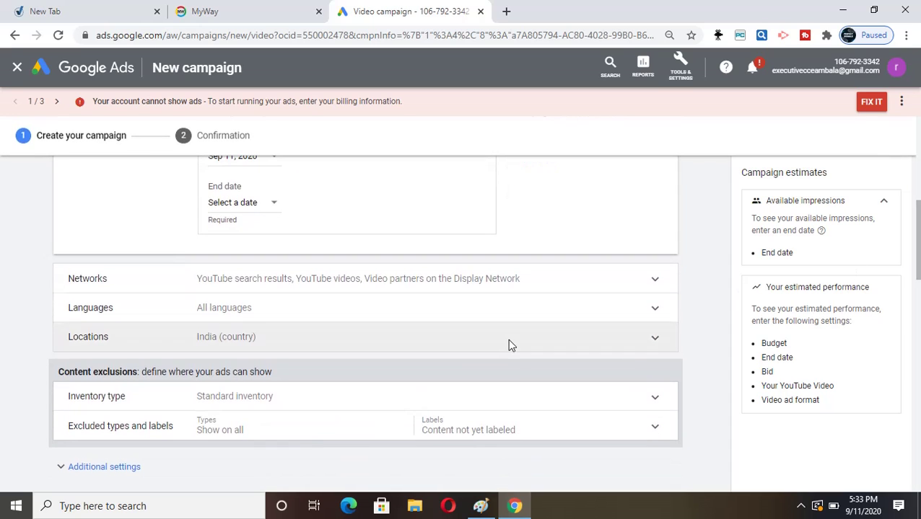
click(296, 287)
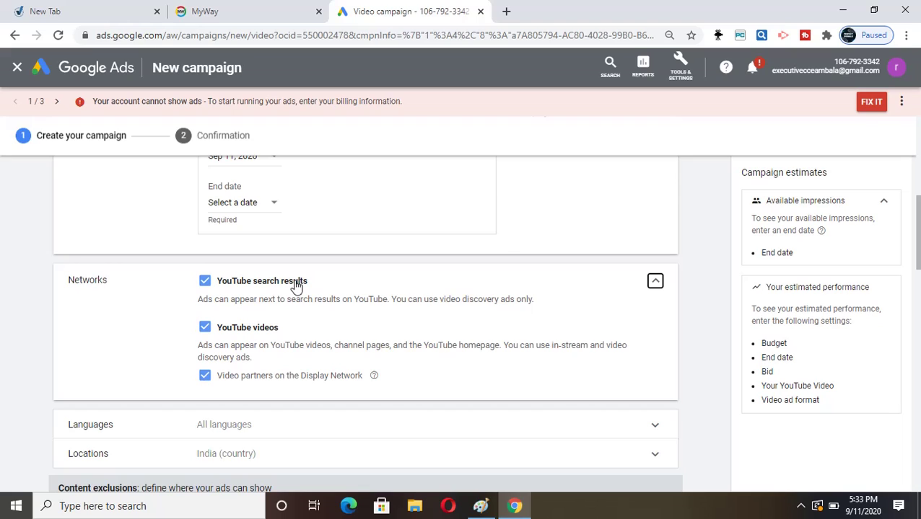
click(205, 376)
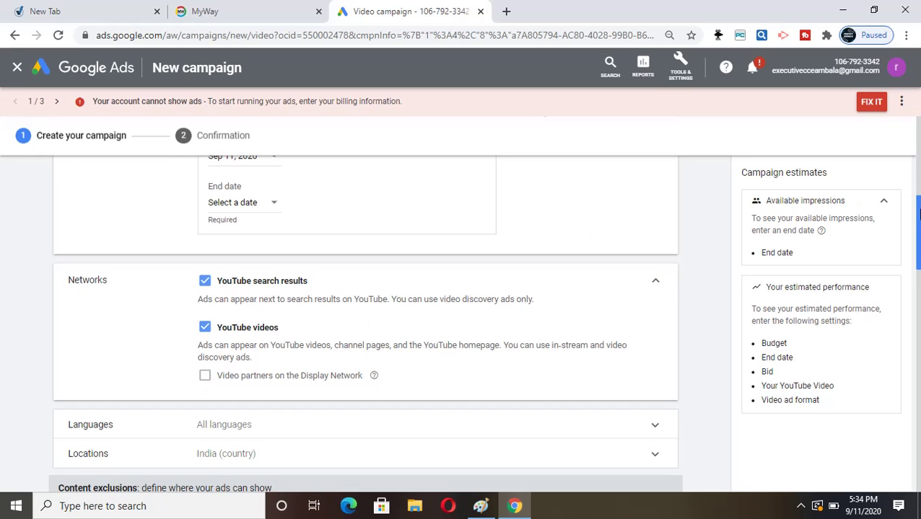
Replace the default ad group name with "motivational thoughts"
scroll(918, 214, down, 1)
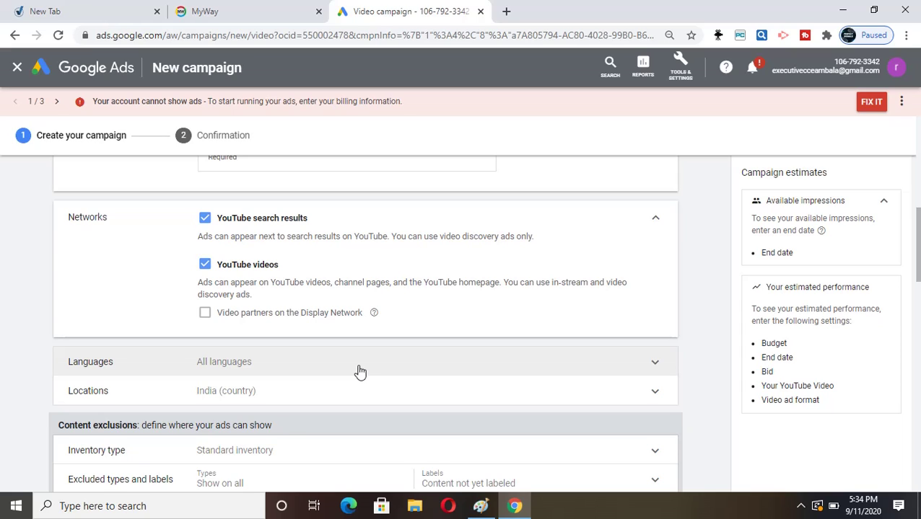
scroll(918, 285, down, 2)
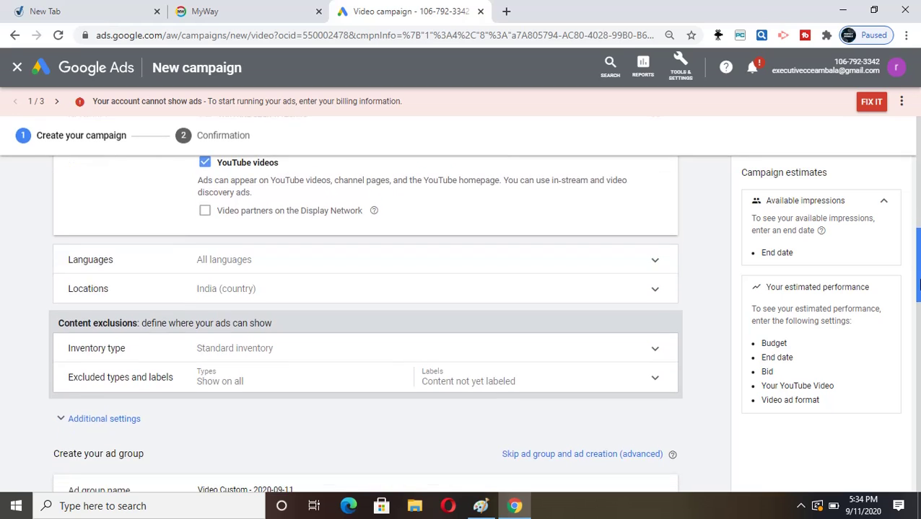
drag(918, 285, 918, 325)
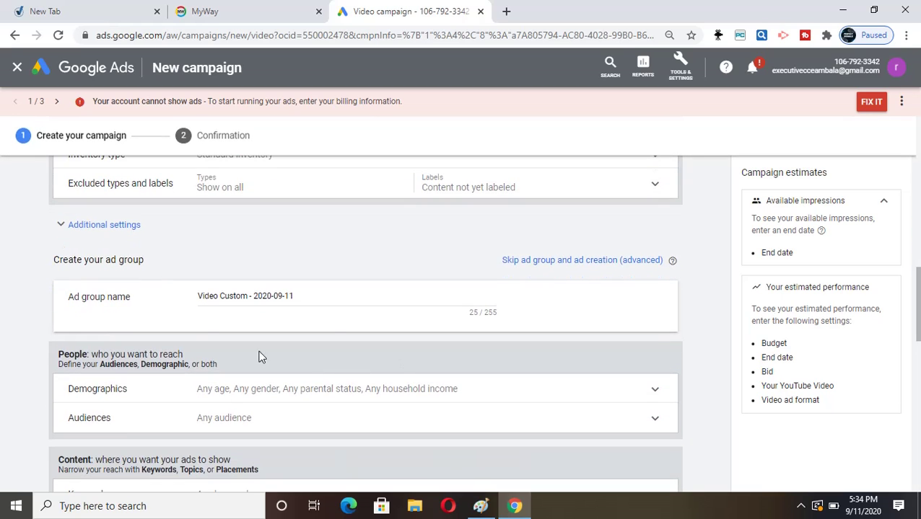
drag(314, 298, 162, 297)
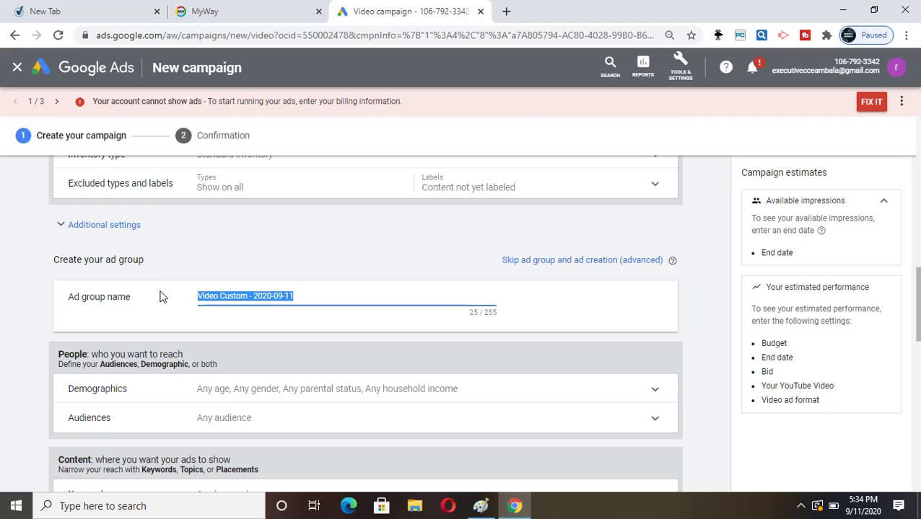
key(BackSpace)
text(mo)
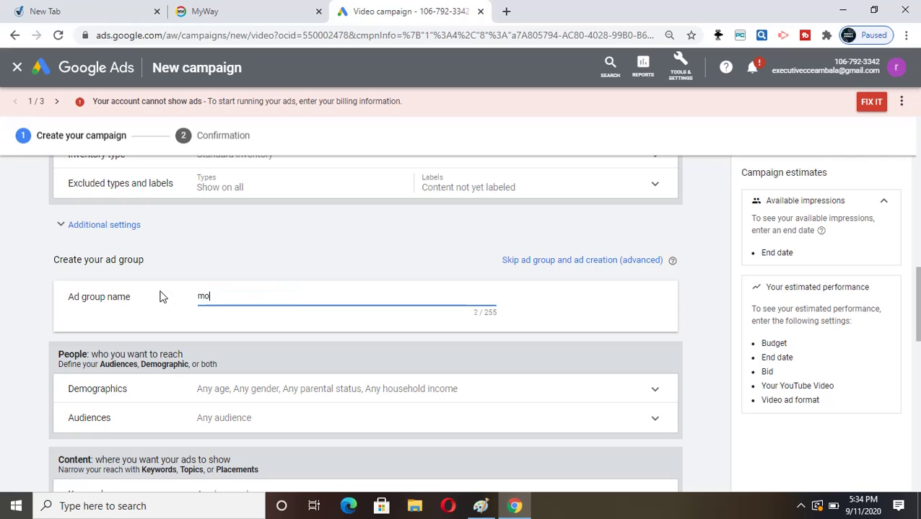
text(tivational thoughts)
Expand the ad group's Demographics and review the gender, age, parental status and household income targeting options
drag(917, 303, 918, 137)
drag(918, 106, 918, 312)
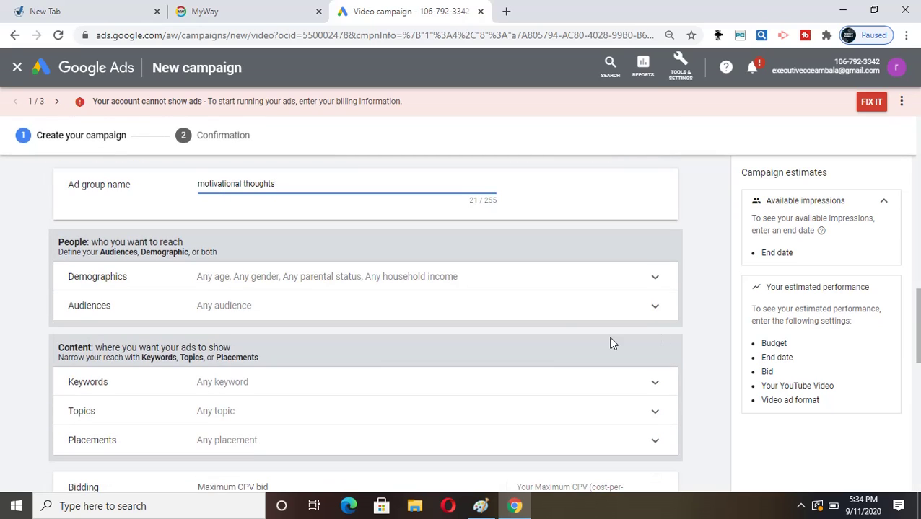
click(419, 284)
click(418, 284)
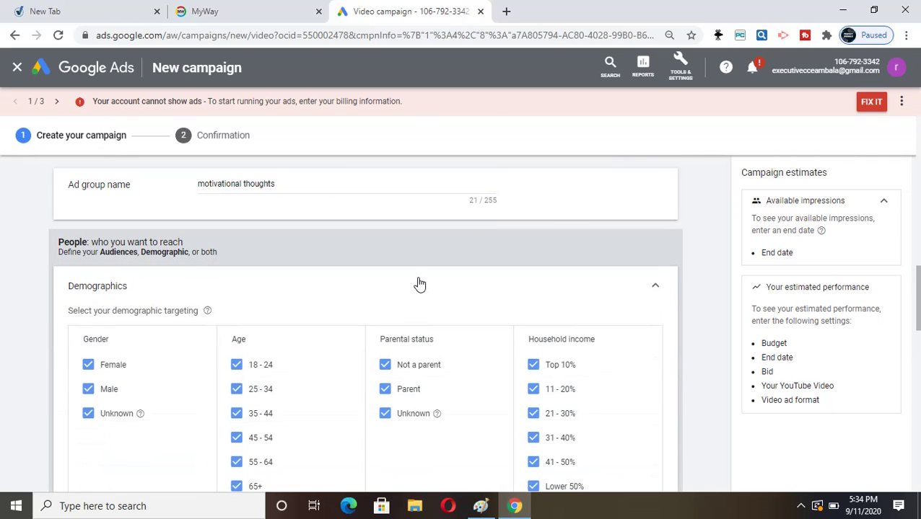
drag(917, 298, 918, 340)
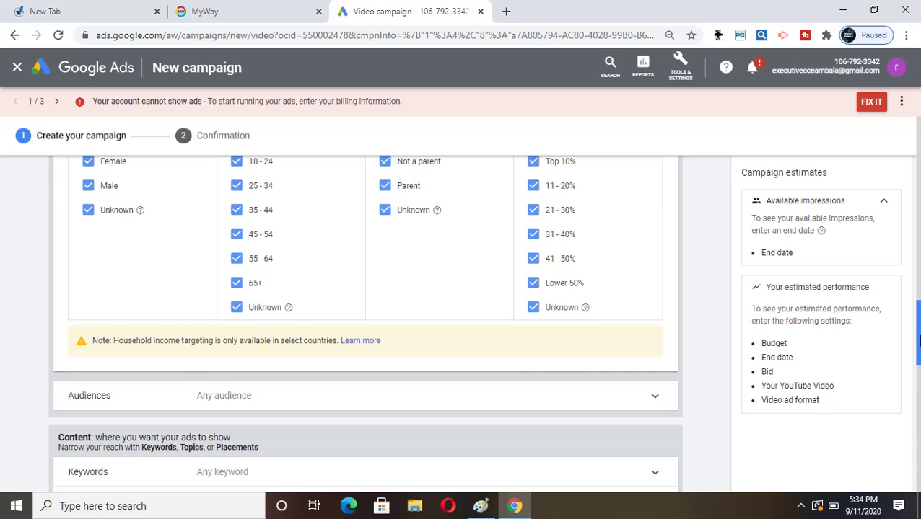
drag(918, 332, 918, 304)
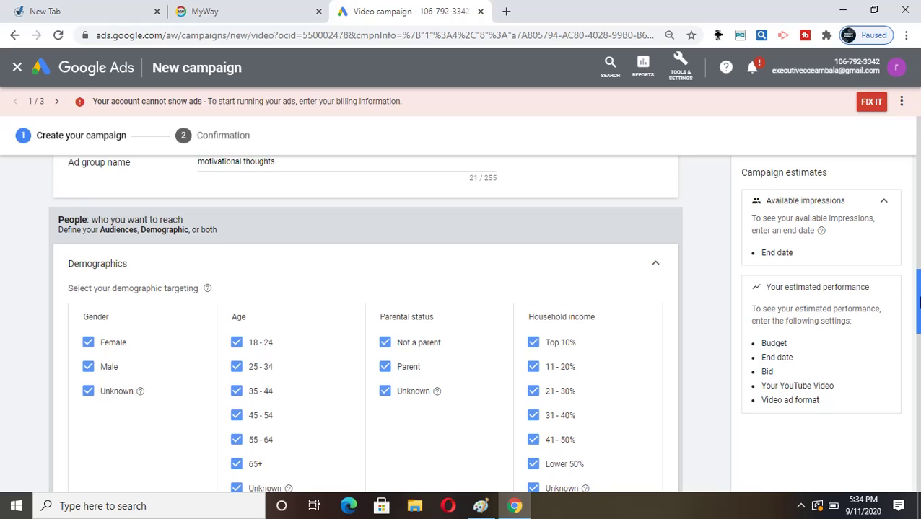
drag(919, 303, 918, 354)
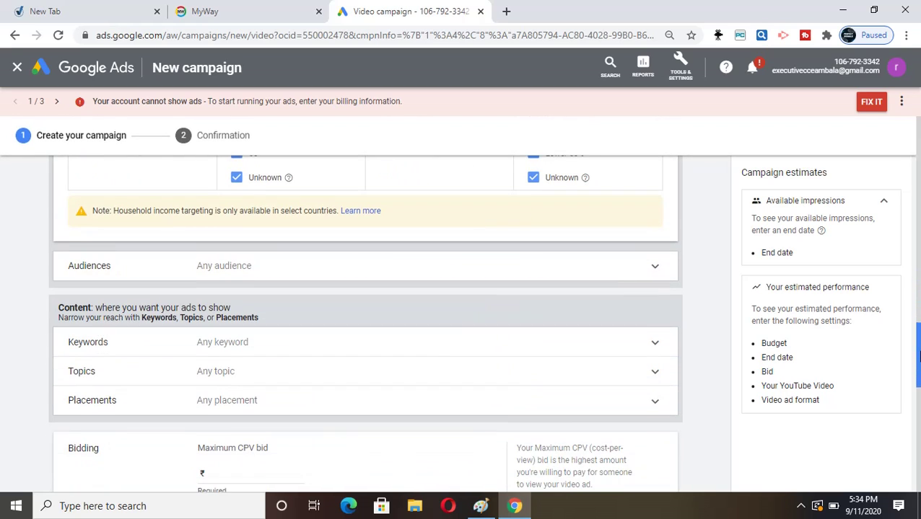
Expand the ad group's Audiences and browse the affinity and custom affinity audiences under interests and habits
click(380, 277)
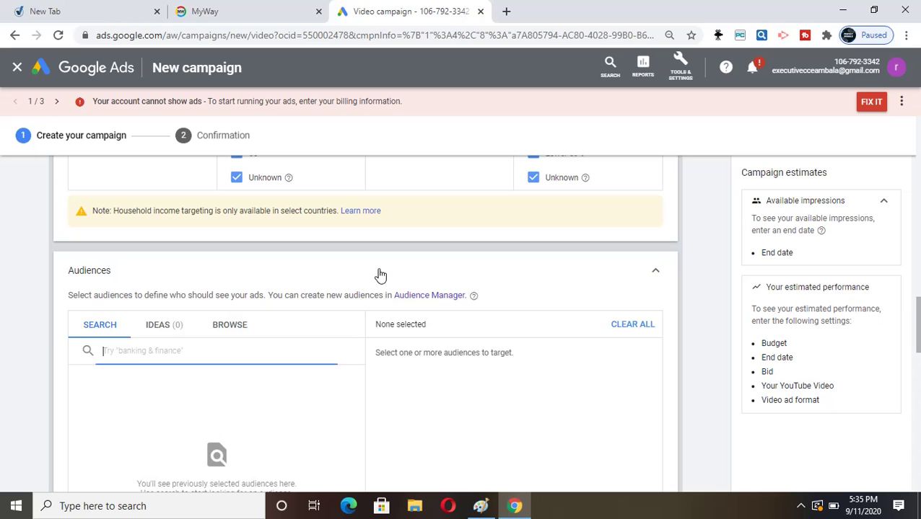
drag(917, 320, 918, 333)
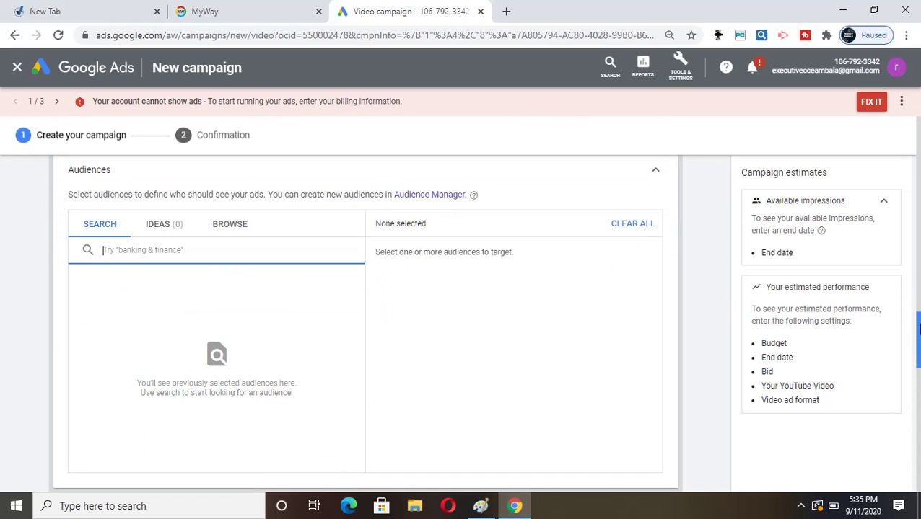
click(238, 228)
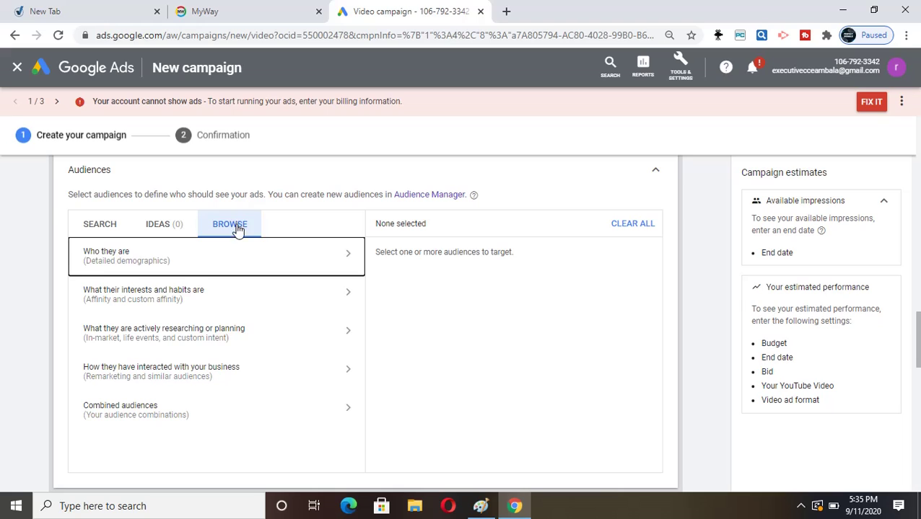
click(180, 300)
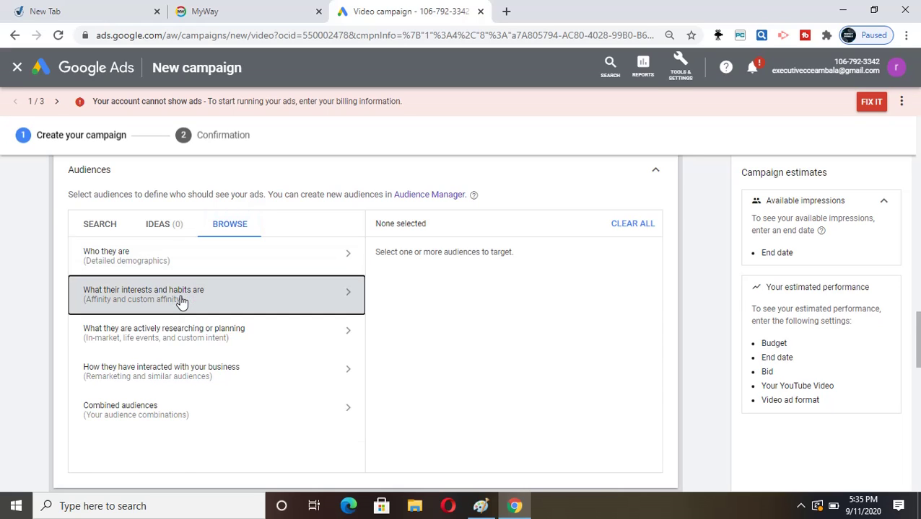
drag(176, 301, 166, 307)
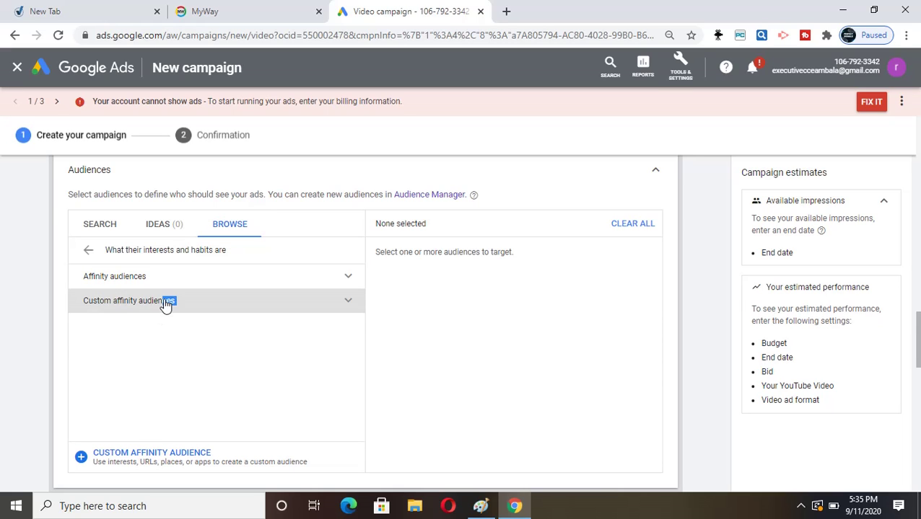
click(166, 304)
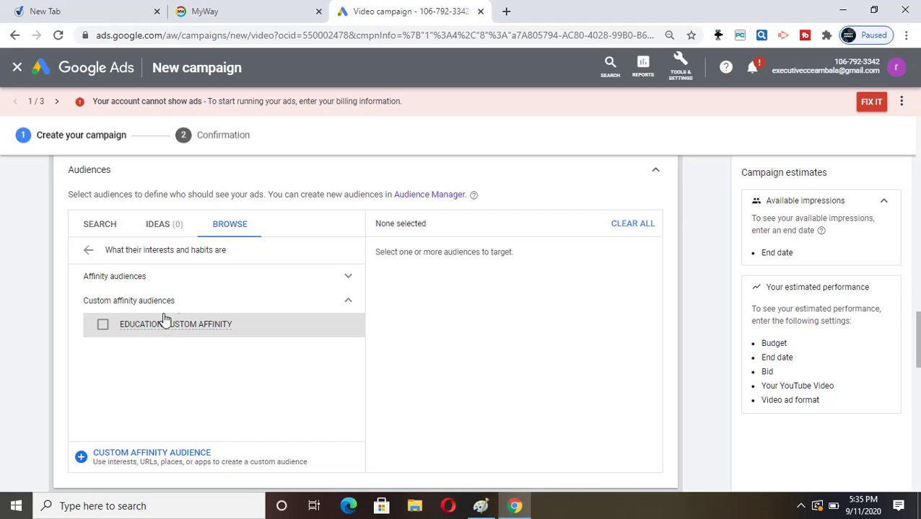
click(207, 312)
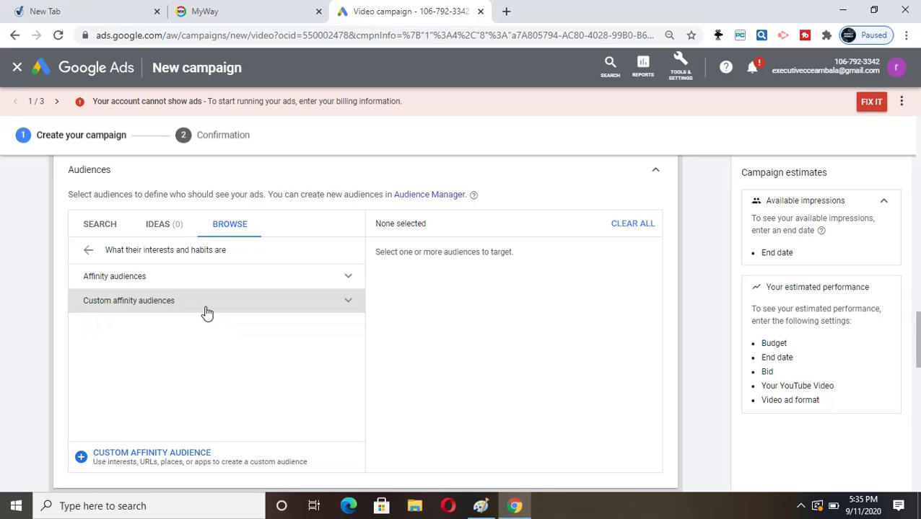
click(207, 312)
click(208, 313)
click(207, 312)
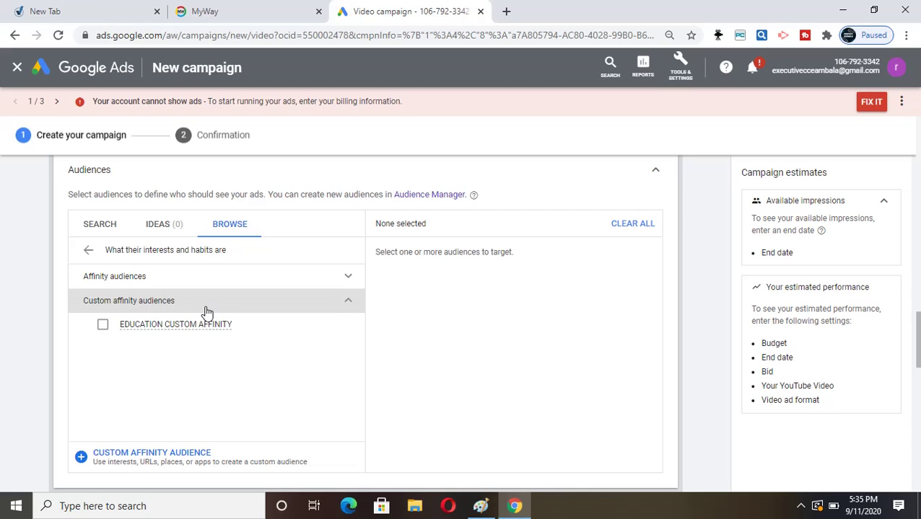
click(207, 313)
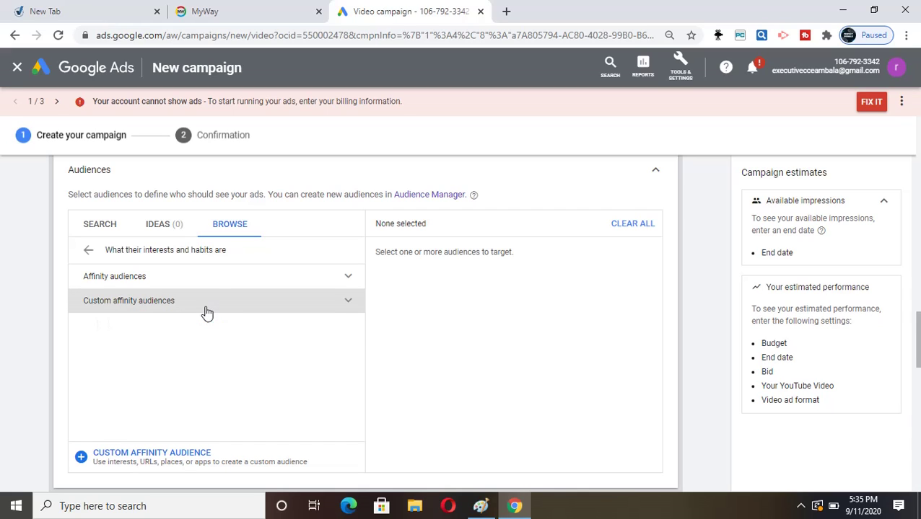
click(214, 232)
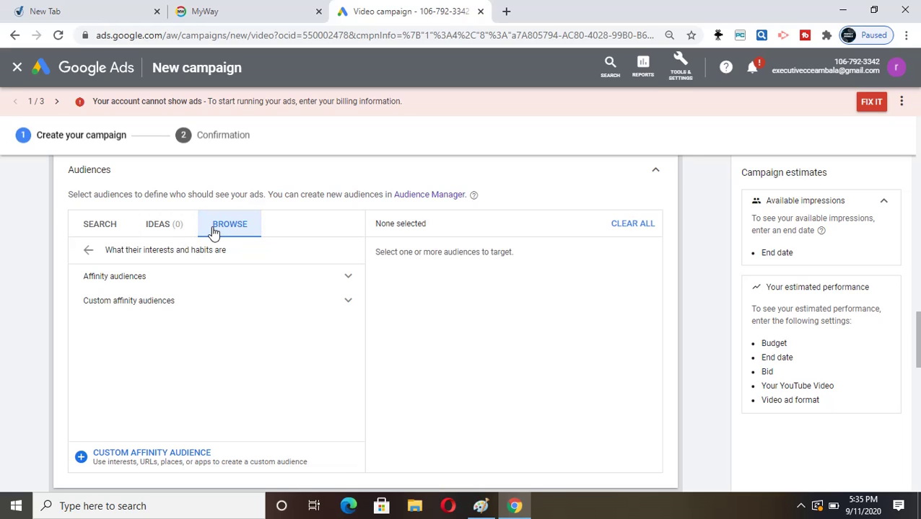
Examine the detailed demographics categories under Who they are, and return to the main list of audience categories
click(86, 254)
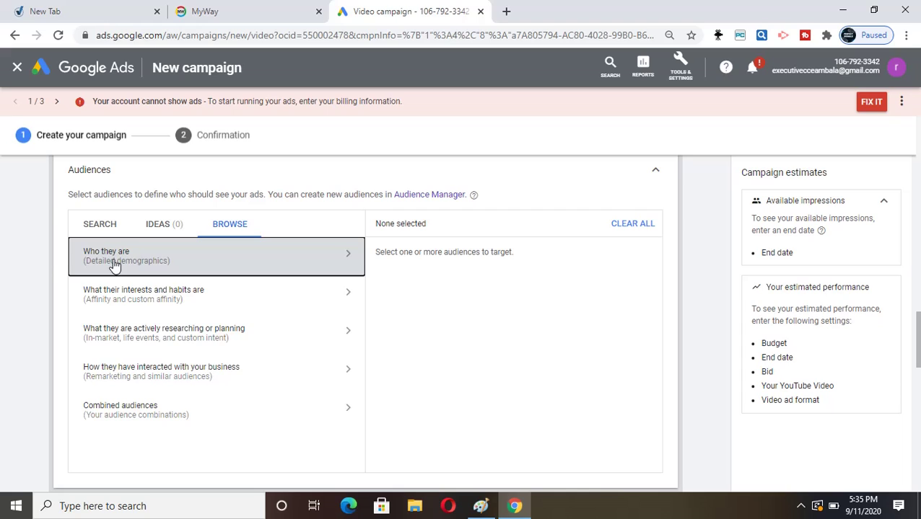
click(114, 265)
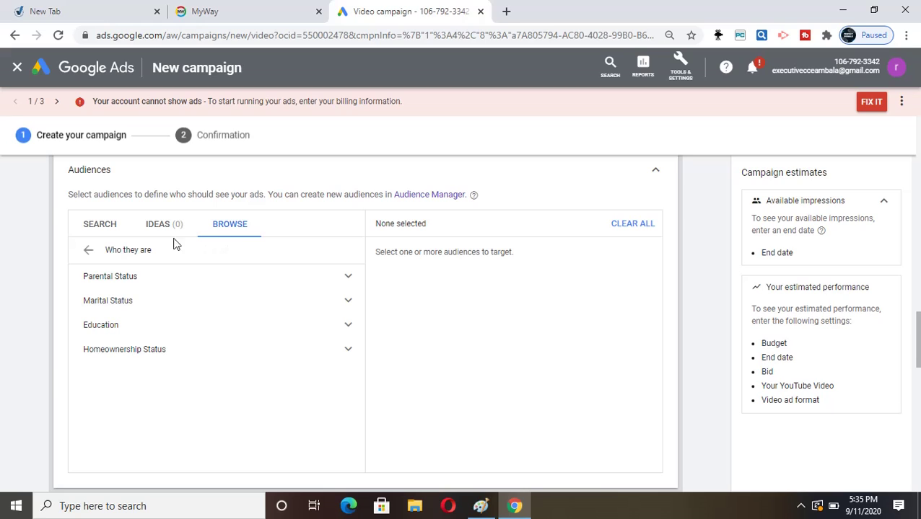
click(89, 252)
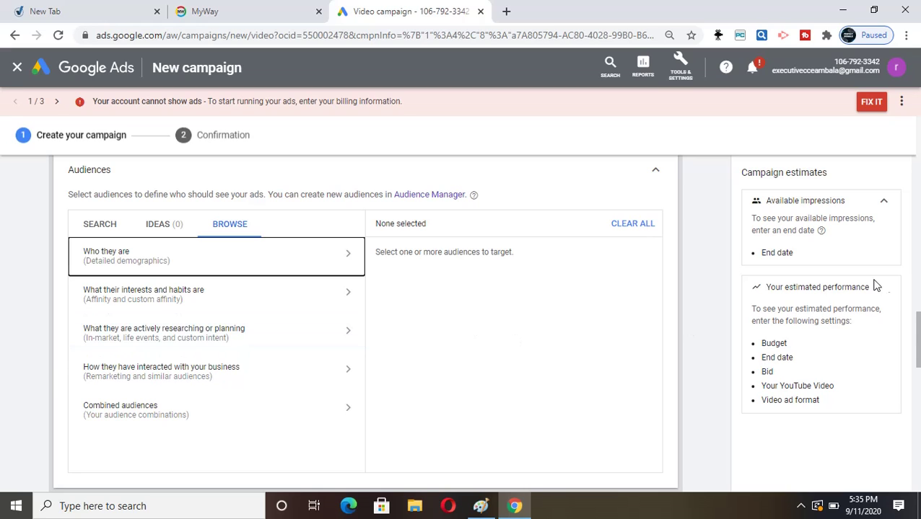
Enter the ad group's maximum CPV bid in rupees in the Bidding section
drag(918, 329, 919, 389)
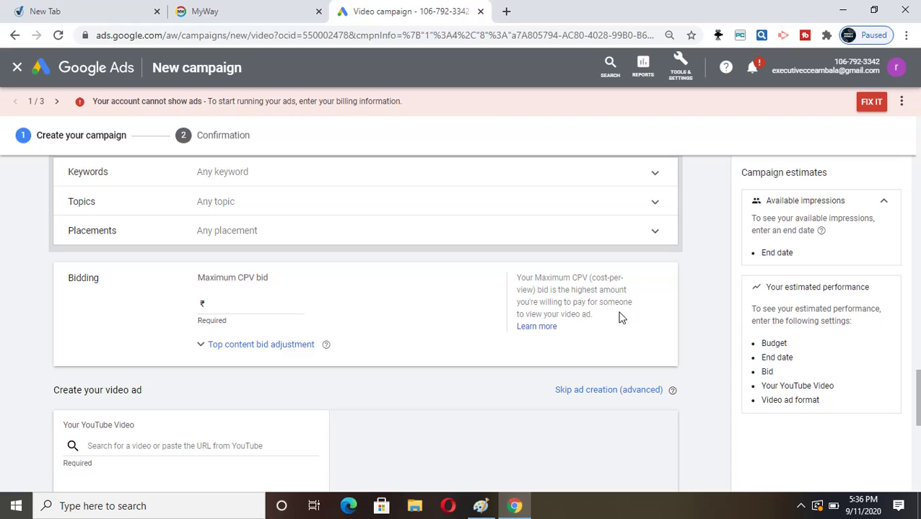
click(265, 304)
text(0.00)
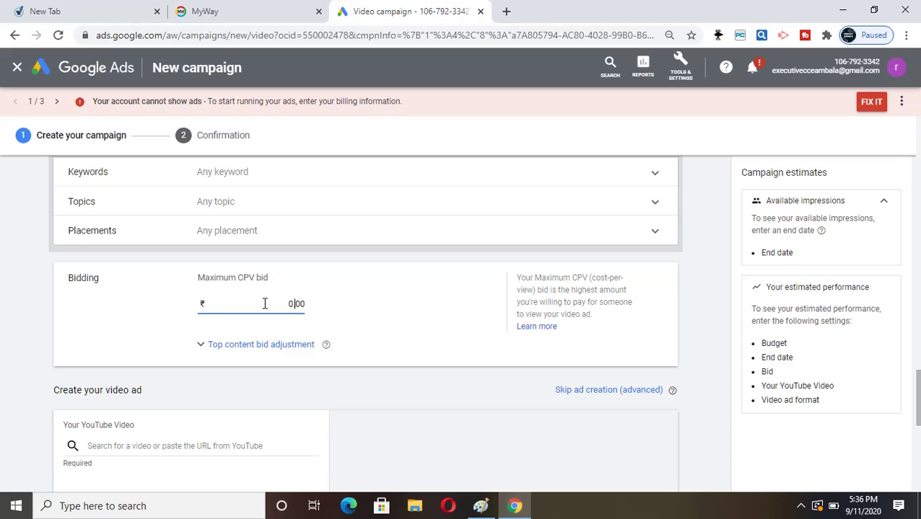
text(3)
Switch to Paint and handwrite "30" and, with a thicker pencil line, "40" beside the VIDEO DISCOVERY ADS box
click(481, 505)
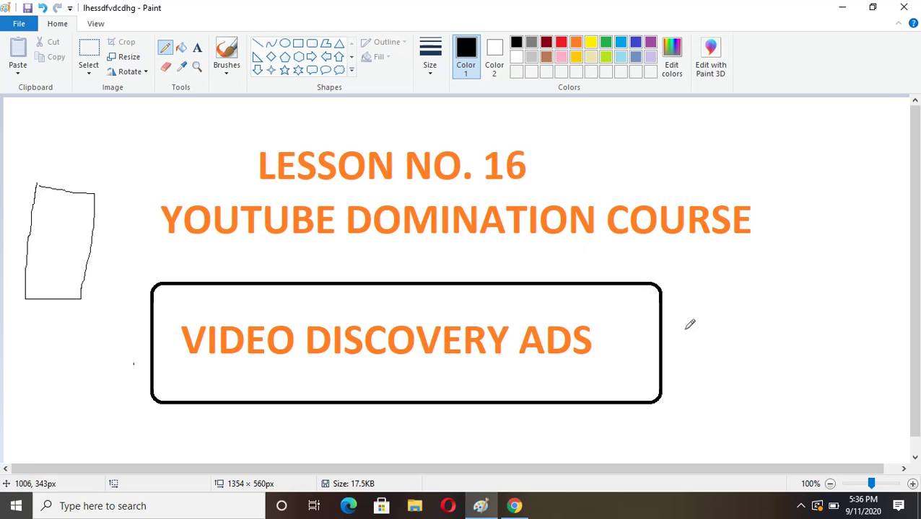
mouse_move(686, 315)
mouse_down()
mouse_move(694, 319)
mouse_move(682, 334)
mouse_move(707, 332)
mouse_up()
click(435, 75)
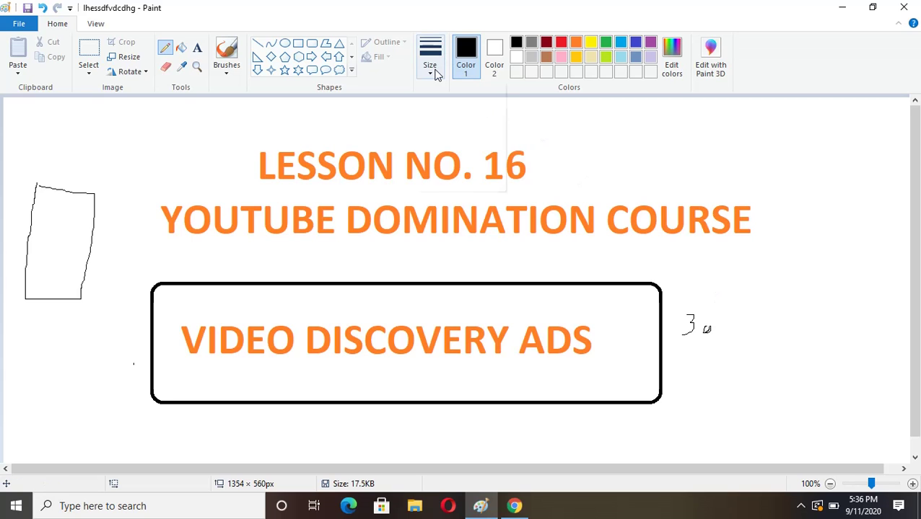
click(448, 175)
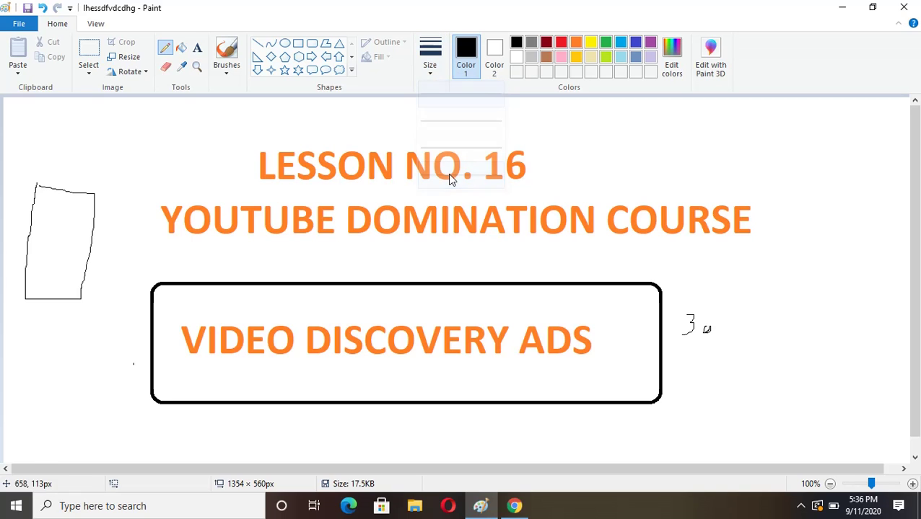
mouse_move(745, 309)
mouse_down()
mouse_move(747, 327)
mouse_move(765, 316)
mouse_move(766, 347)
mouse_move(788, 326)
mouse_move(798, 347)
mouse_move(788, 324)
mouse_up()
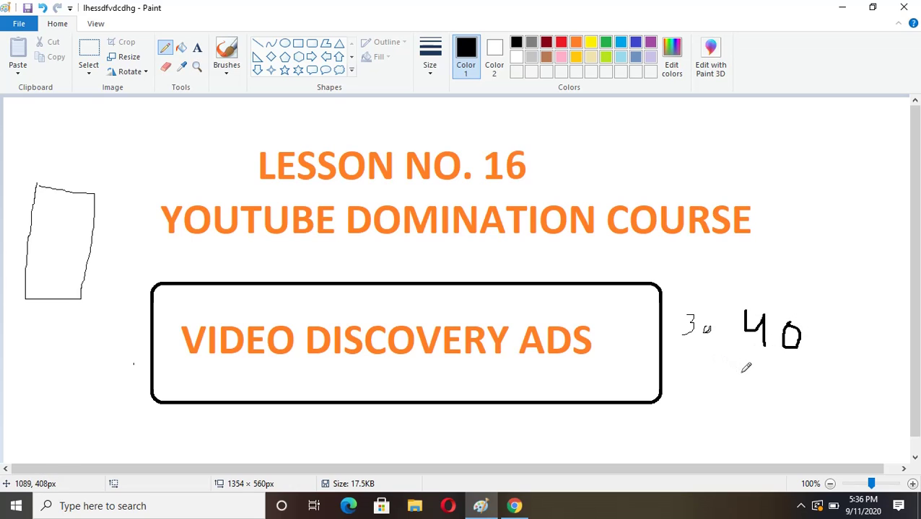
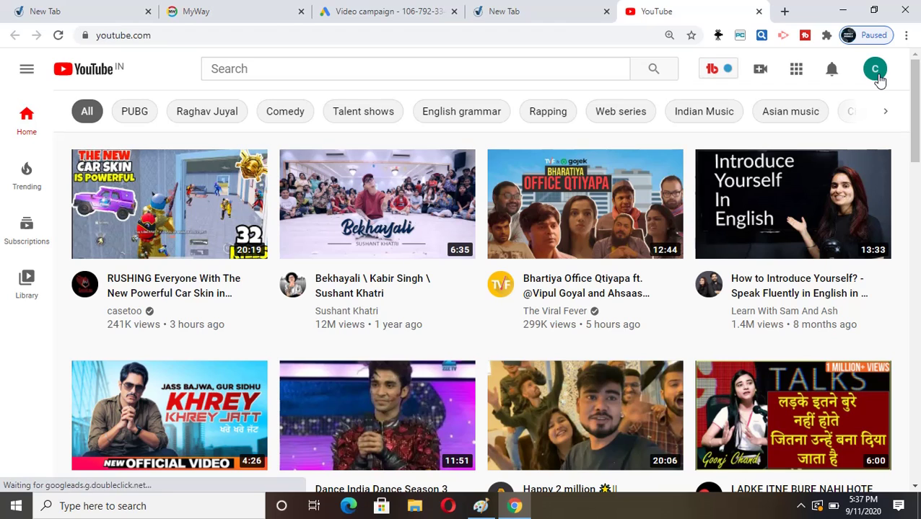
Open the Sports 29331 video from the account's own YouTube channel, copy its URL and pause the playback
click(877, 75)
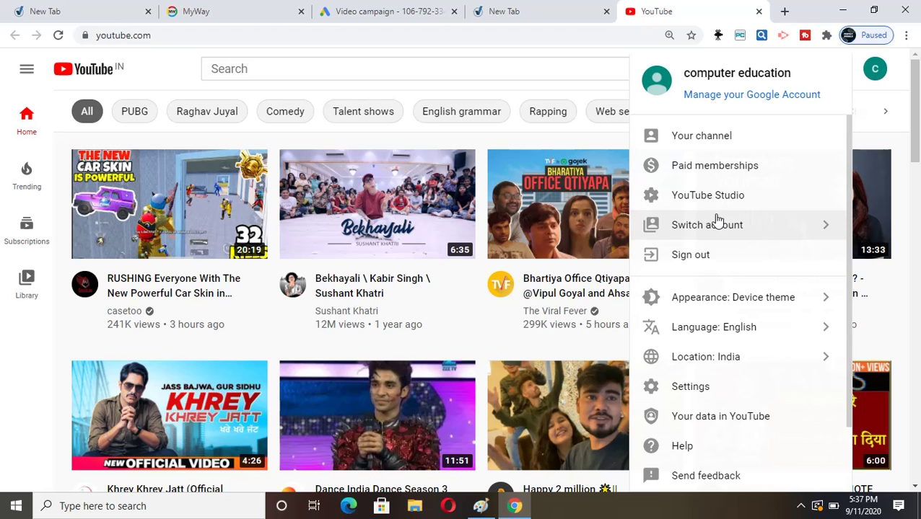
click(727, 141)
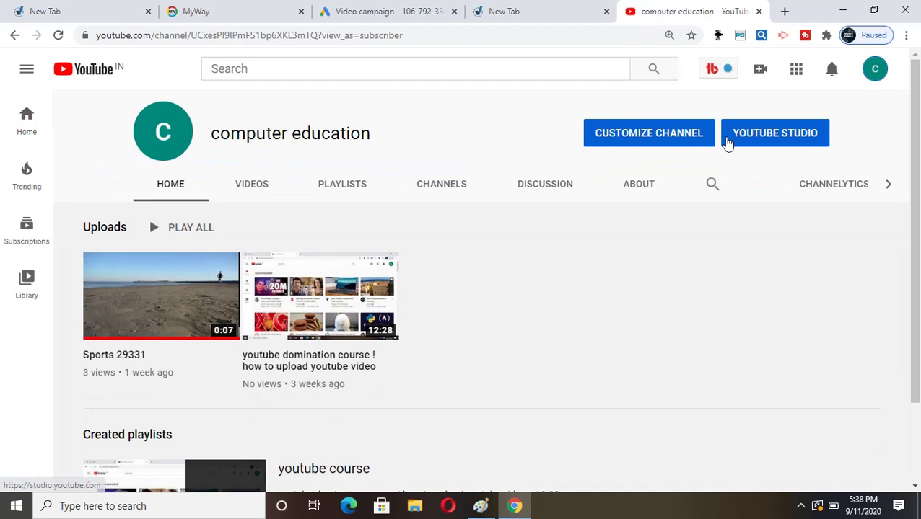
click(182, 313)
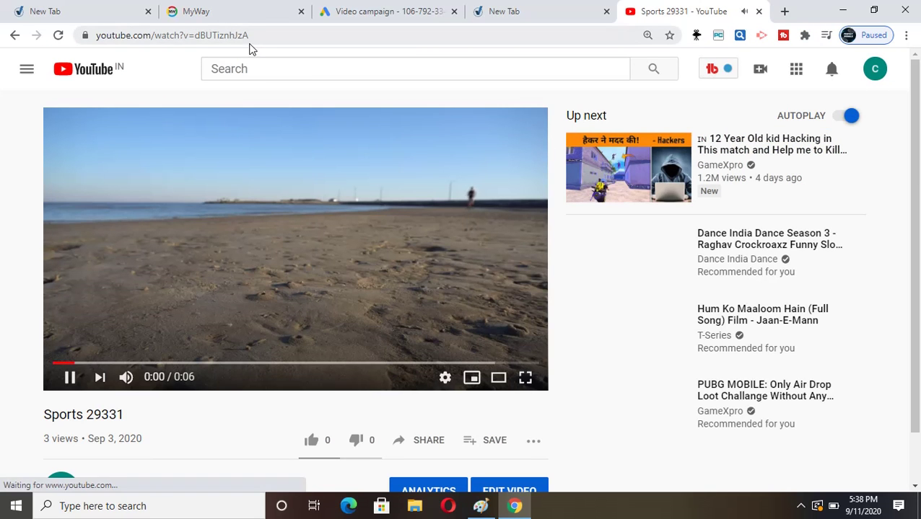
drag(252, 35, 93, 37)
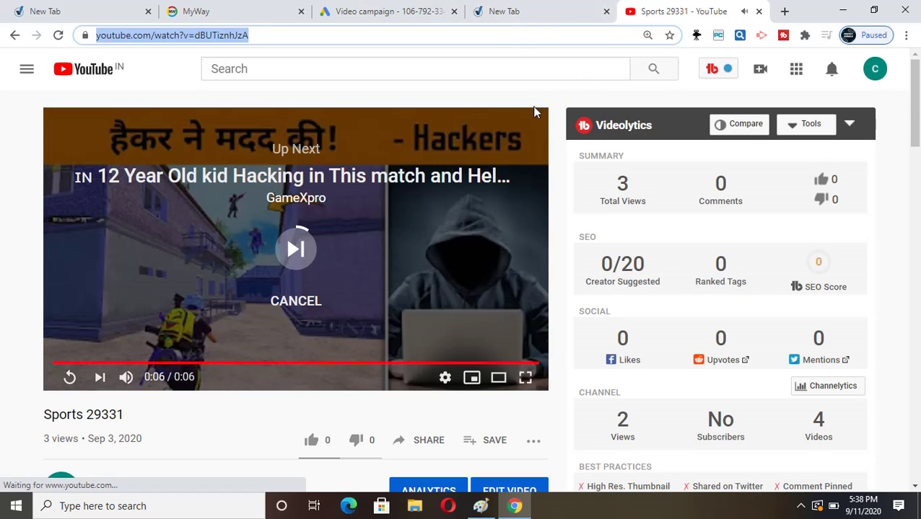
click(69, 378)
click(70, 380)
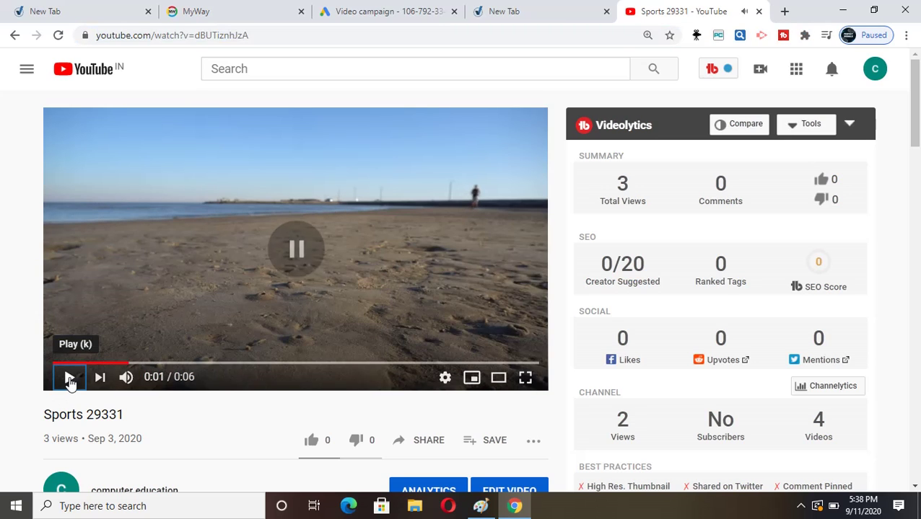
Switch back to the Google Ads campaign and set up the copied YouTube video as a video discovery ad with the fourth thumbnail
click(393, 7)
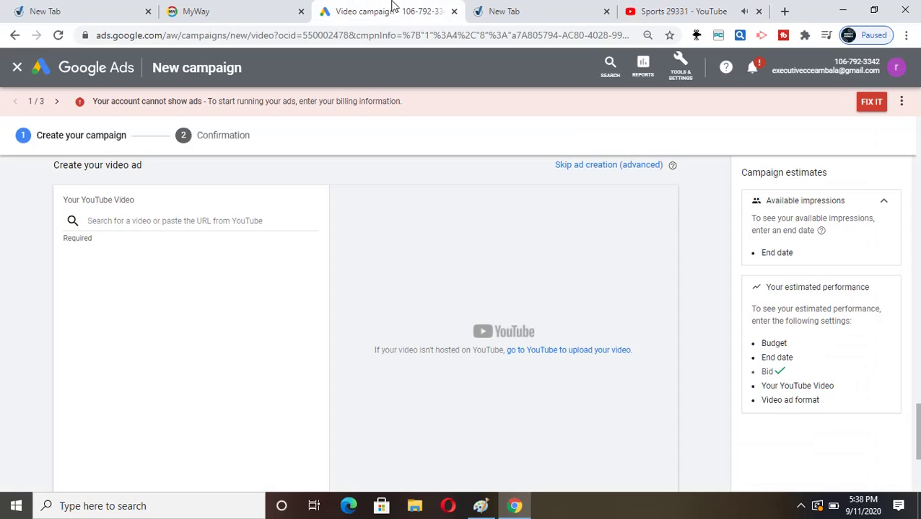
click(186, 219)
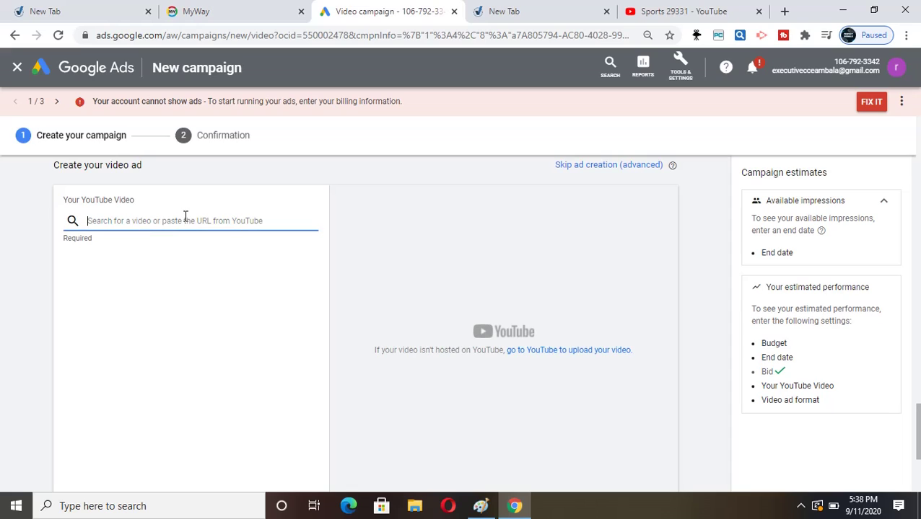
key(ctrl+v)
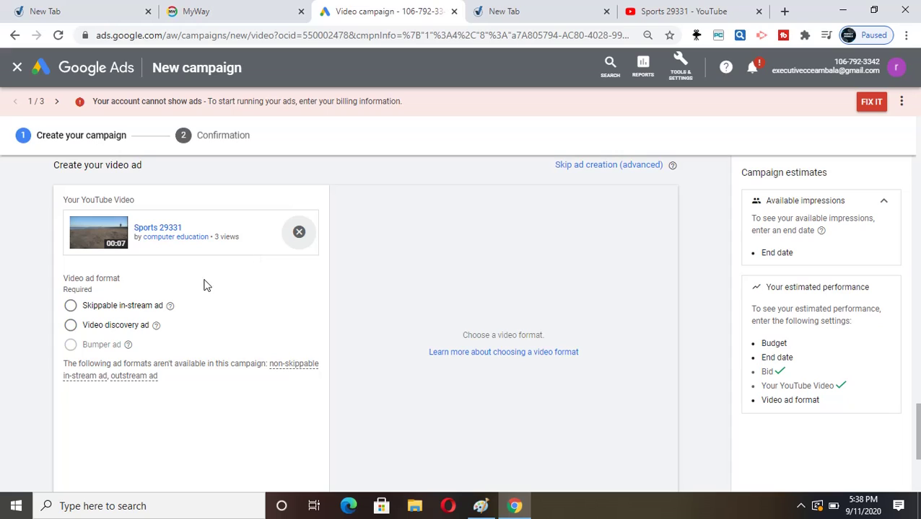
click(71, 326)
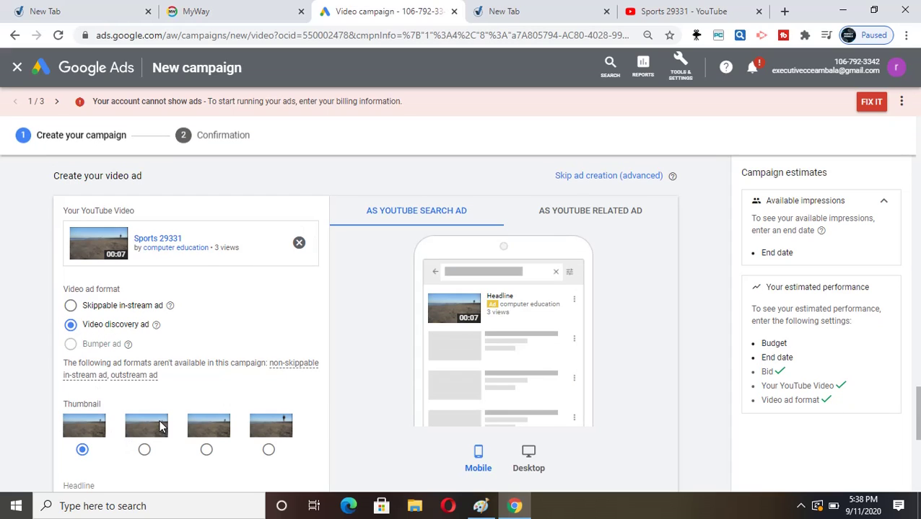
click(284, 436)
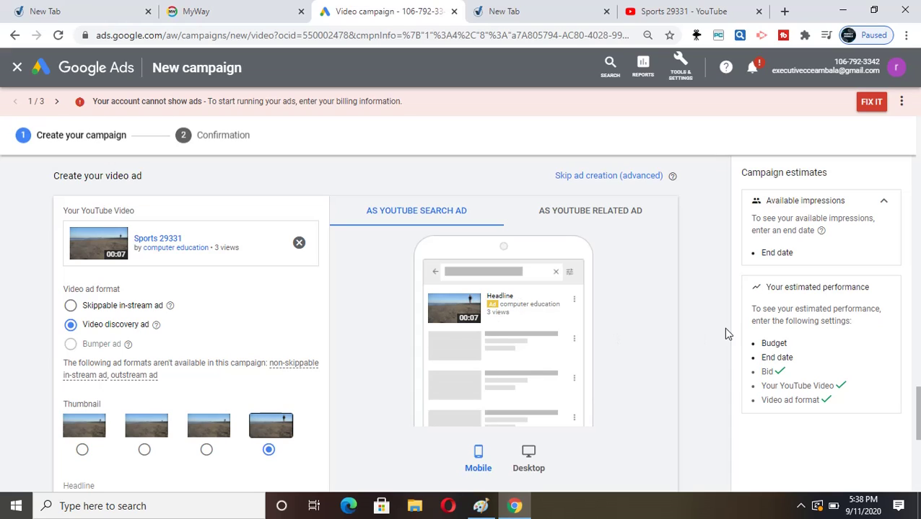
Give the video ad the headline "Watch my youtube video change your life"
drag(918, 401, 919, 426)
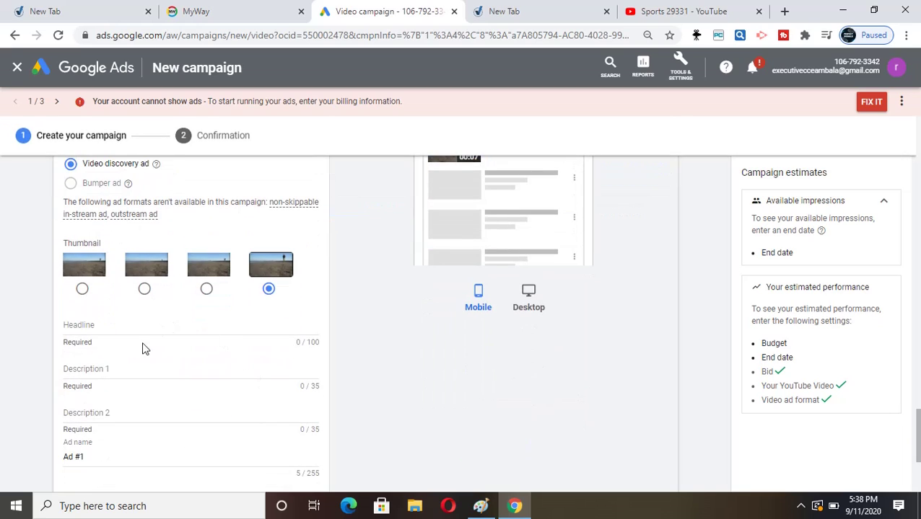
click(104, 325)
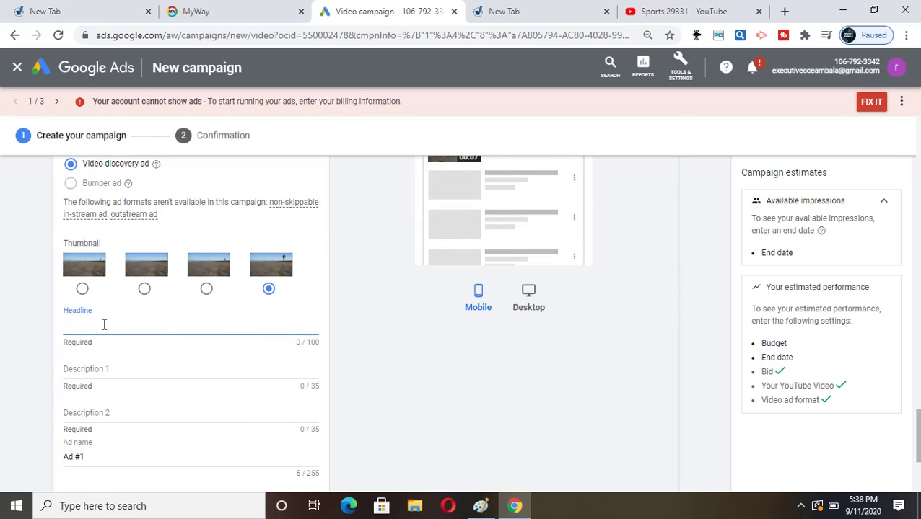
text(ma)
key(BackSpace)
key(BackSpace)
text(w)
key(BackSpace)
text(Watch my youtube )
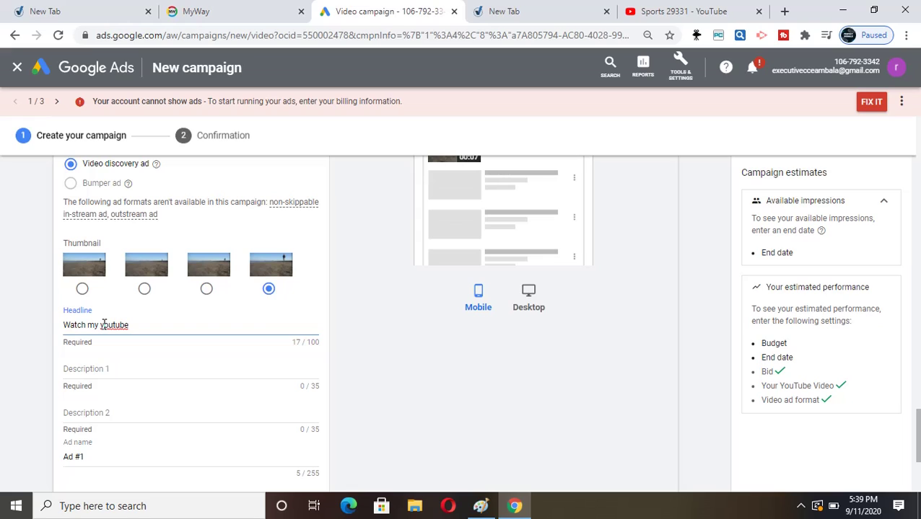
text(video change your life)
Fill in the ad's Description 1 with "watch till the end"
click(107, 369)
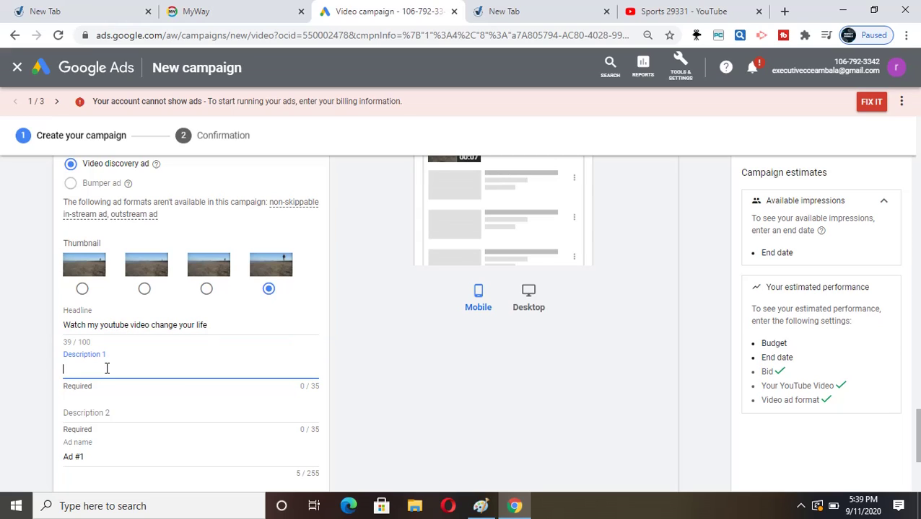
text(watch till the end)
click(67, 371)
key(BackSpace)
text(w)
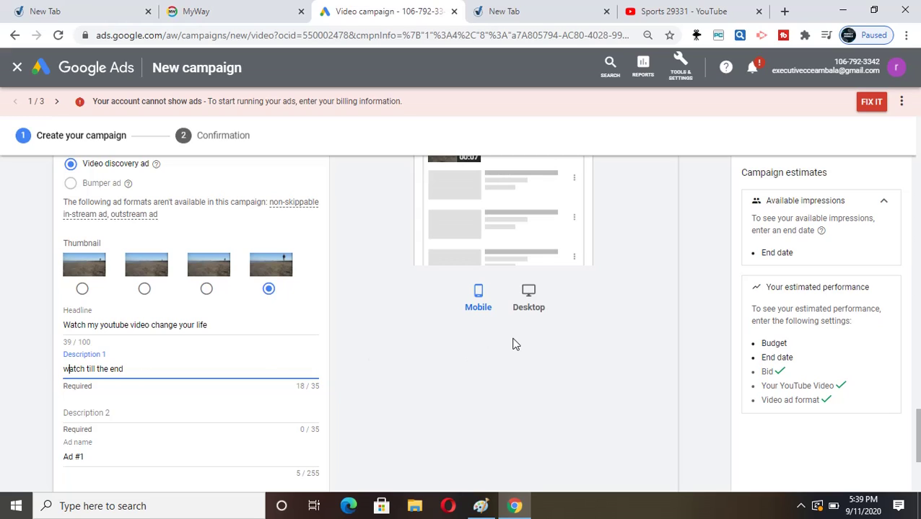
Change the ad's Description 1 to "Watch till the end this video", starting with a capital W
key(BackSpace)
text(W)
click(121, 415)
click(142, 367)
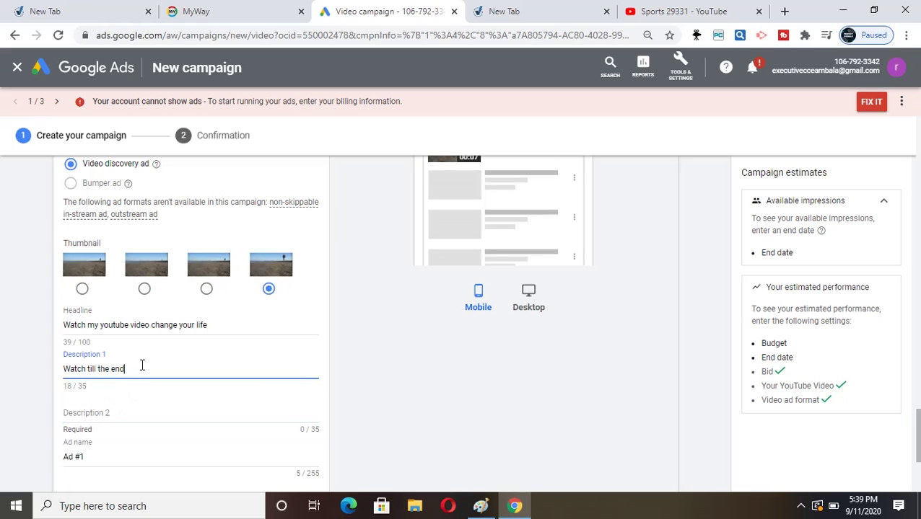
text(thus)
key(BackSpace)
text(is video)
Fill in the ad's Description 2 with "Motivate to grow our bussiness"
click(110, 414)
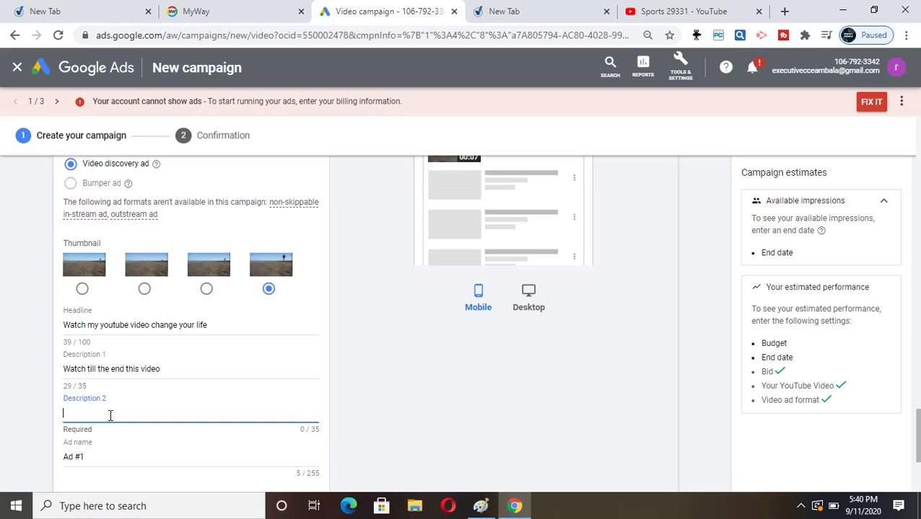
text(moti)
text(vat)
text(e)
text( he)
key(BackSpace)
text(im)
key(BackSpace)
key(BackSpace)
key(BackSpace)
text(to groe)
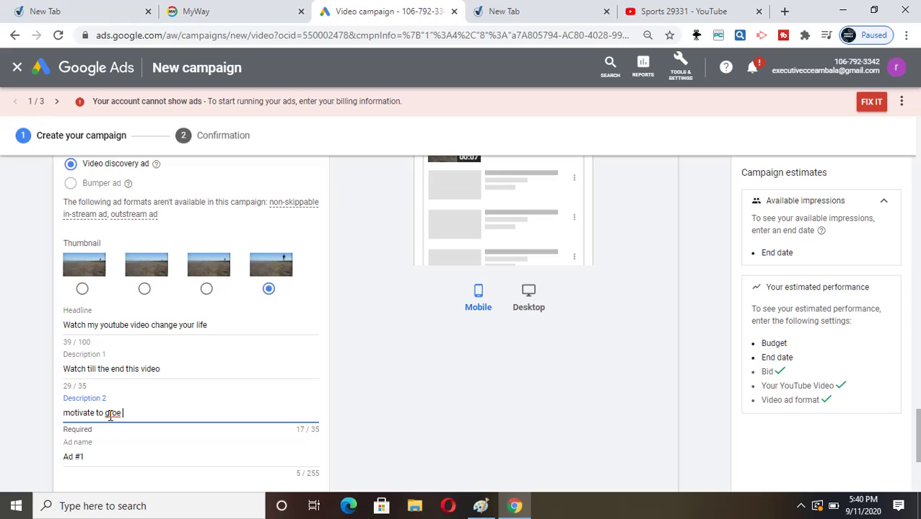
key(BackSpace)
key(BackSpace)
key(BackSpace)
key(BackSpace)
key(BackSpace)
text(grow )
text(your)
key(BackSpace)
key(BackSpace)
key(BackSpace)
key(BackSpace)
key(BackSpace)
text(ou)
text(r )
text(bus)
text(si)
text(m)
key(BackSpace)
text(ness)
click(70, 412)
key(BackSpace)
text(M)
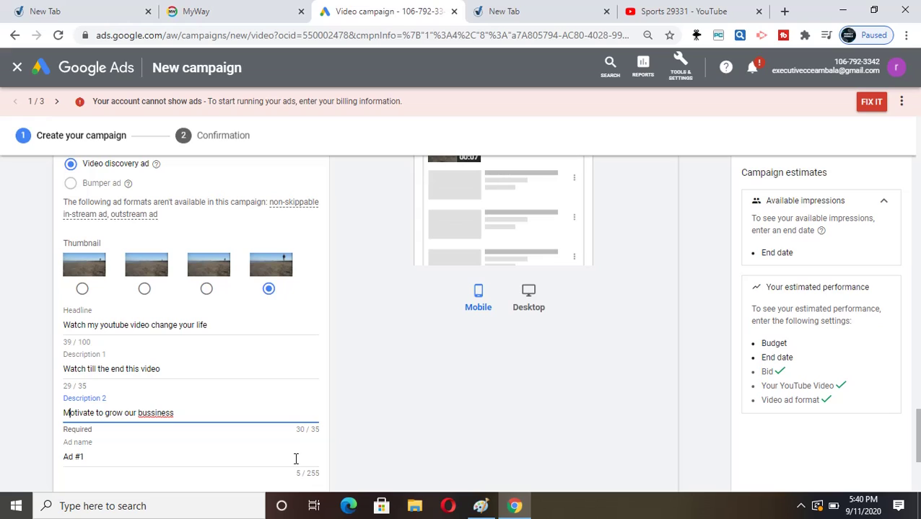
Name the ad "MOTIVATIONAL THOUGHTS" and submit the campaign for creation
click(183, 467)
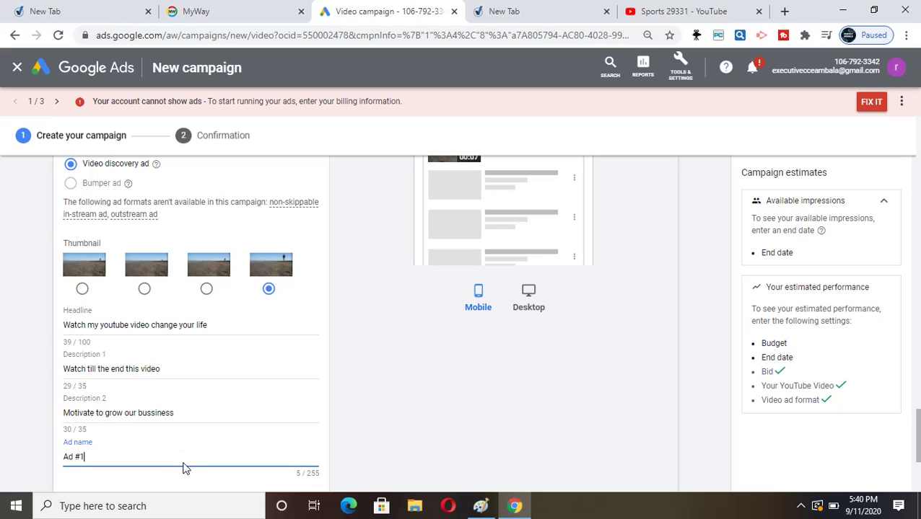
drag(184, 457, 45, 456)
text(MOTIVATIONAL)
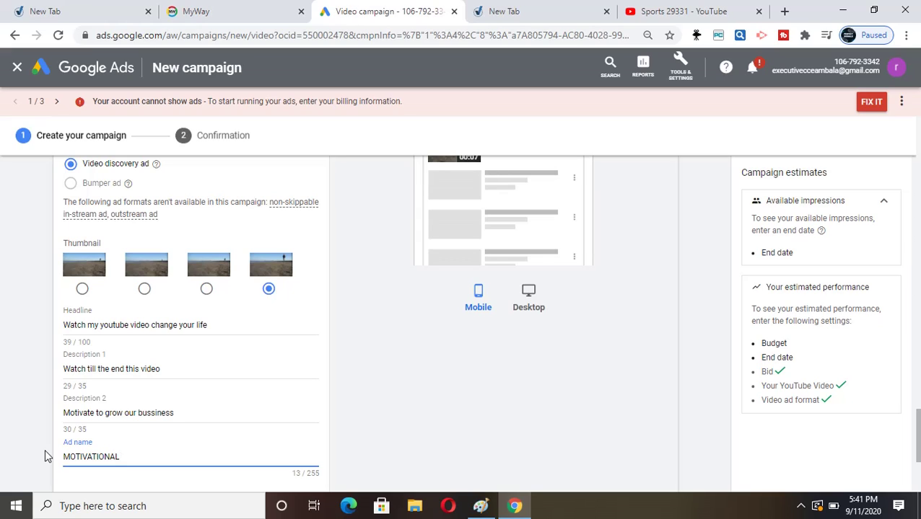
text( THOUGHTS)
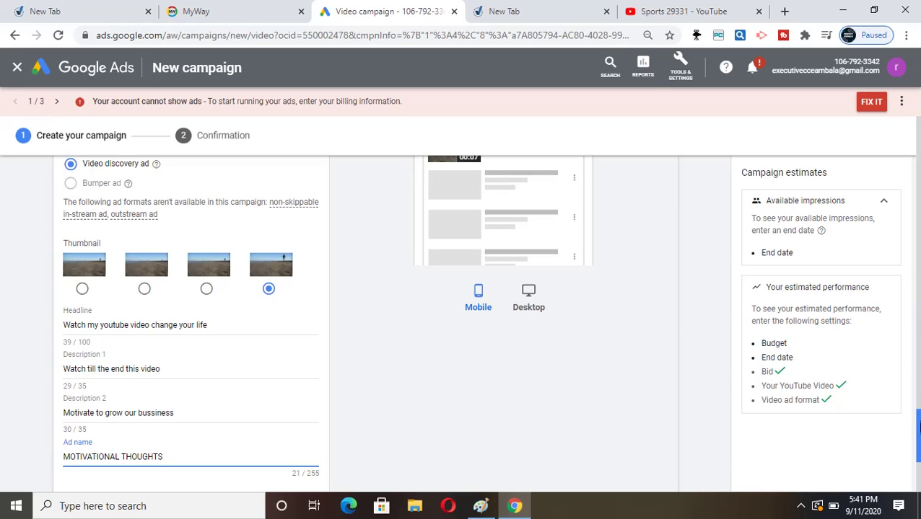
scroll(917, 426, down, 3)
scroll(918, 454, down, 1)
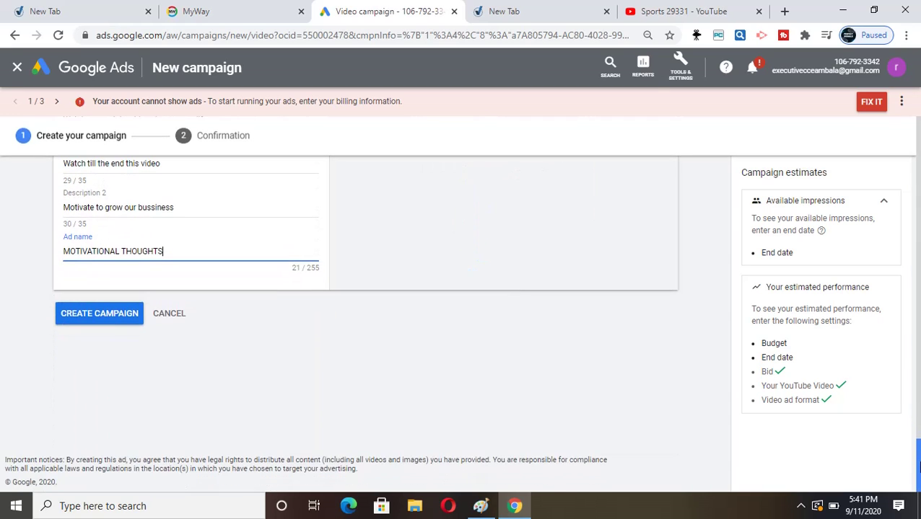
scroll(918, 468, up, 5)
scroll(918, 468, down, 5)
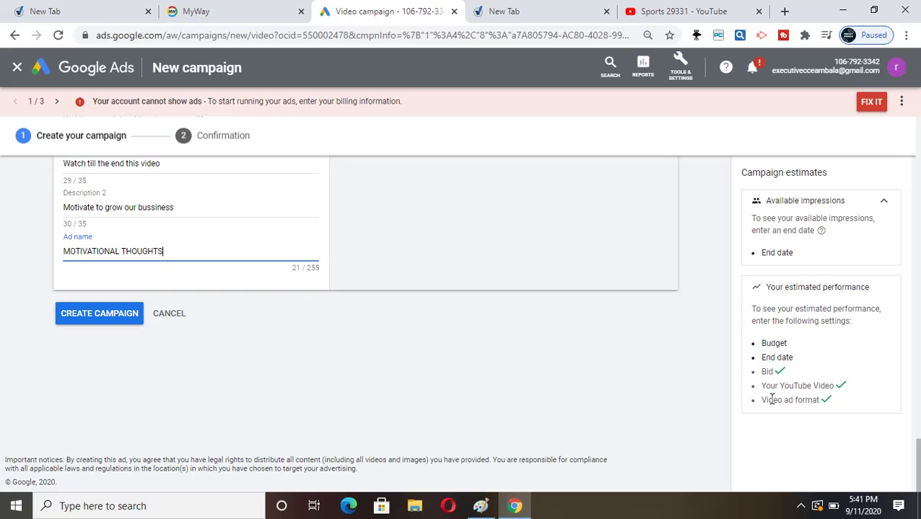
click(100, 314)
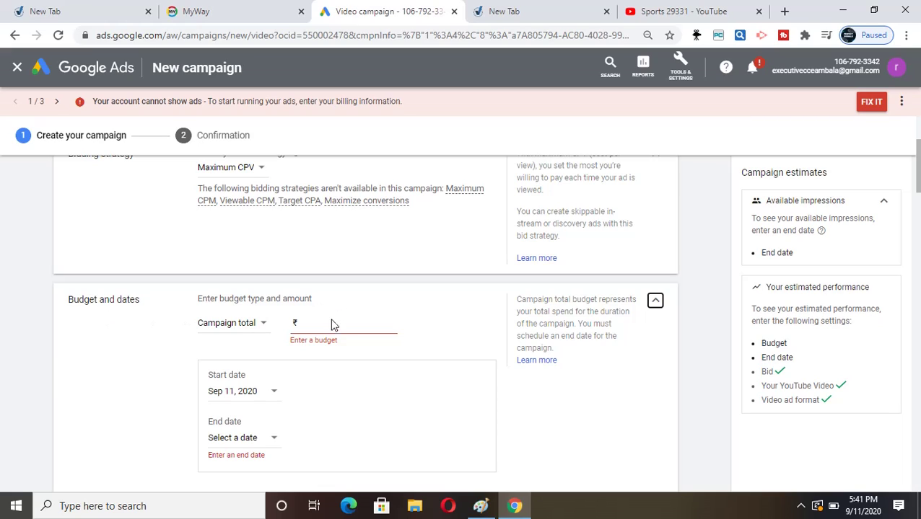
Set the campaign total budget to ₹1,000.00 with the end date Sep 16, 2020, and resubmit the campaign
click(314, 334)
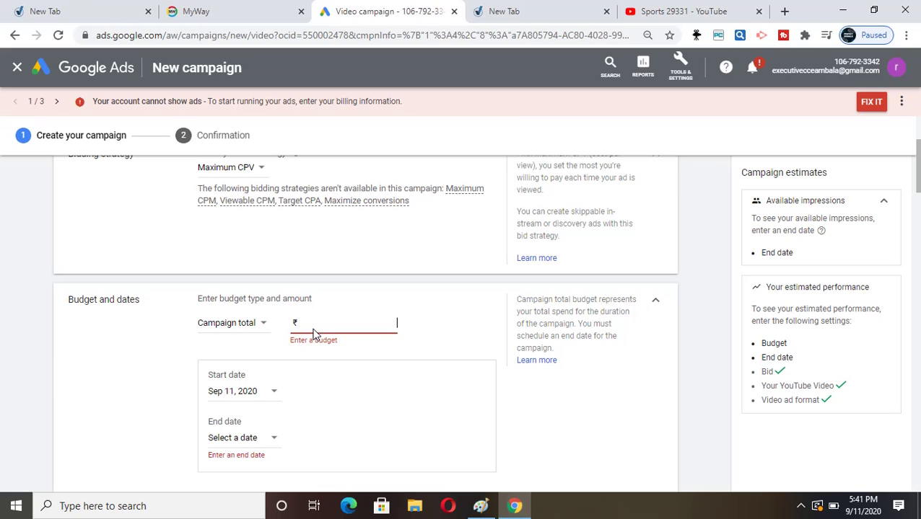
text(1,000.00)
mouse_move(916, 186)
mouse_down()
mouse_move(918, 448)
mouse_move(918, 183)
mouse_up()
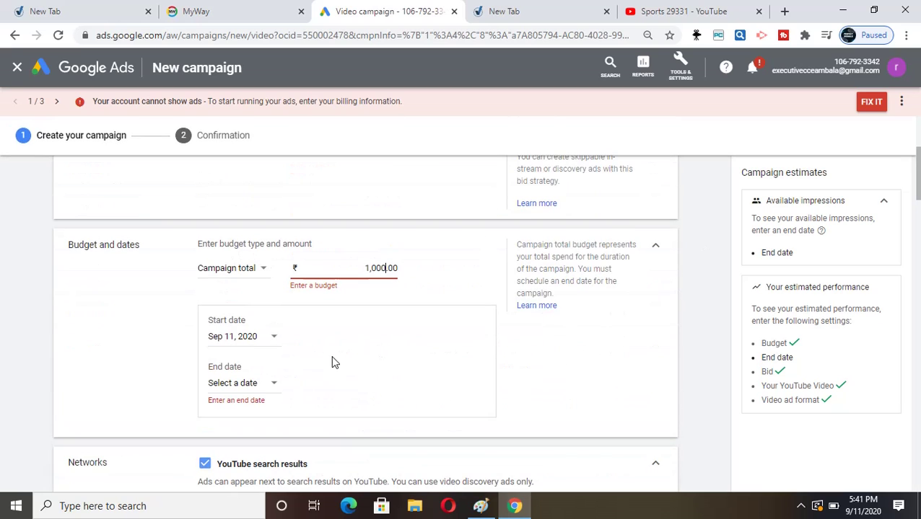
click(266, 386)
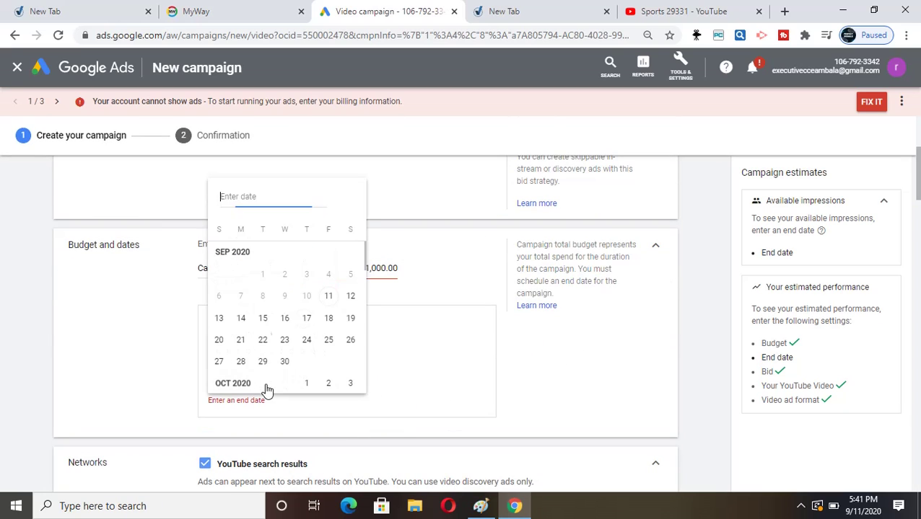
click(285, 318)
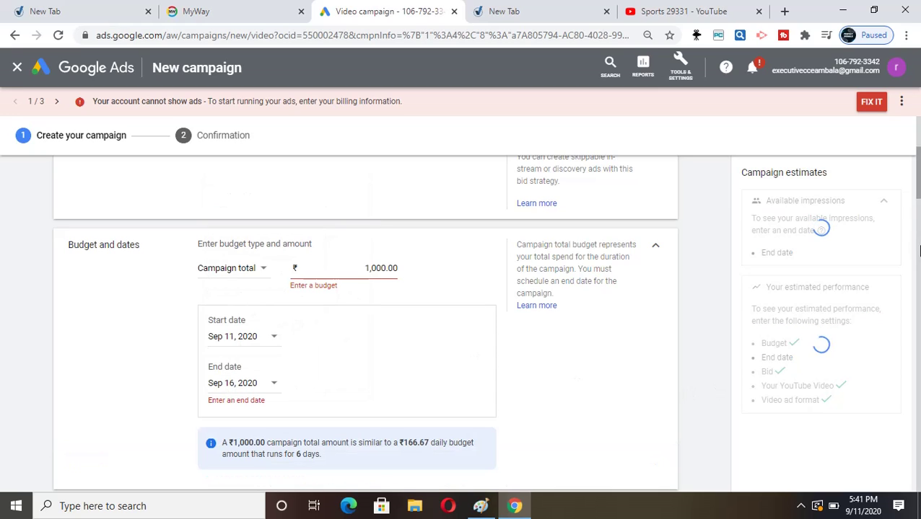
drag(919, 193, 918, 479)
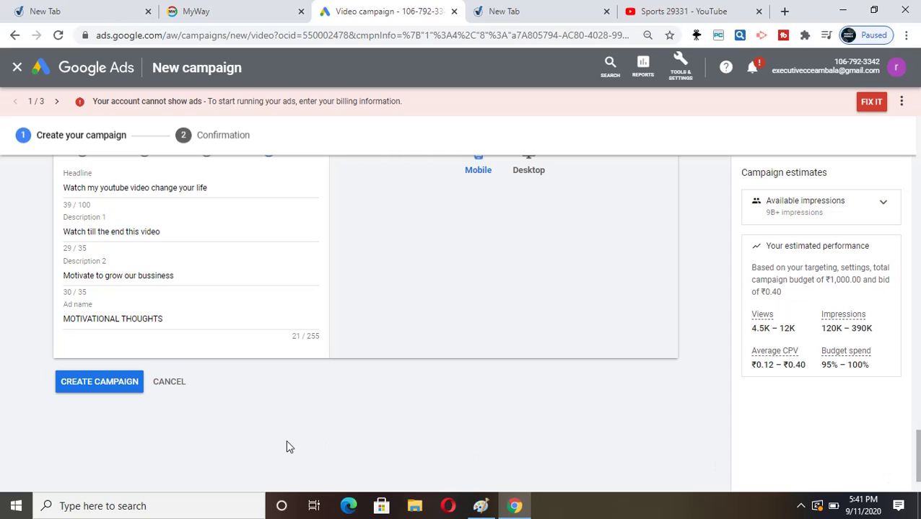
click(111, 394)
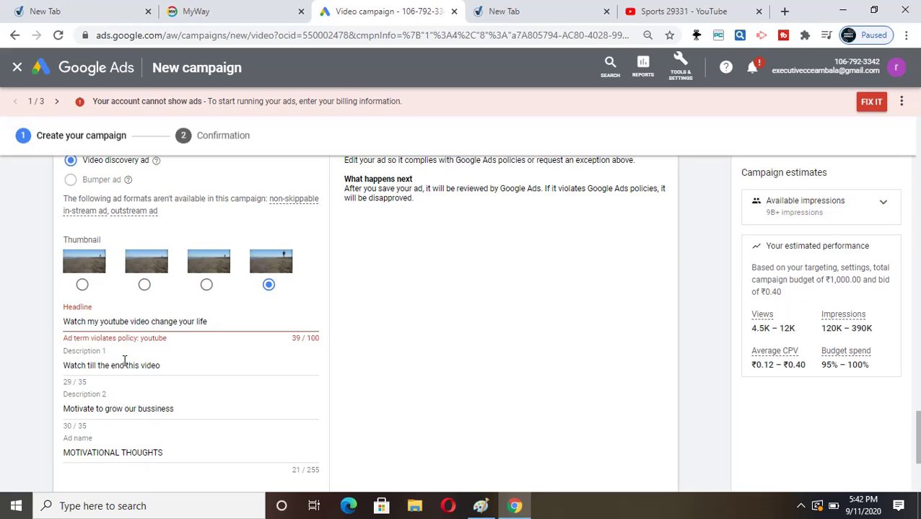
Replace the word "youtube" in the ad headline so it reads "Watch my motivational video change your life"
click(131, 321)
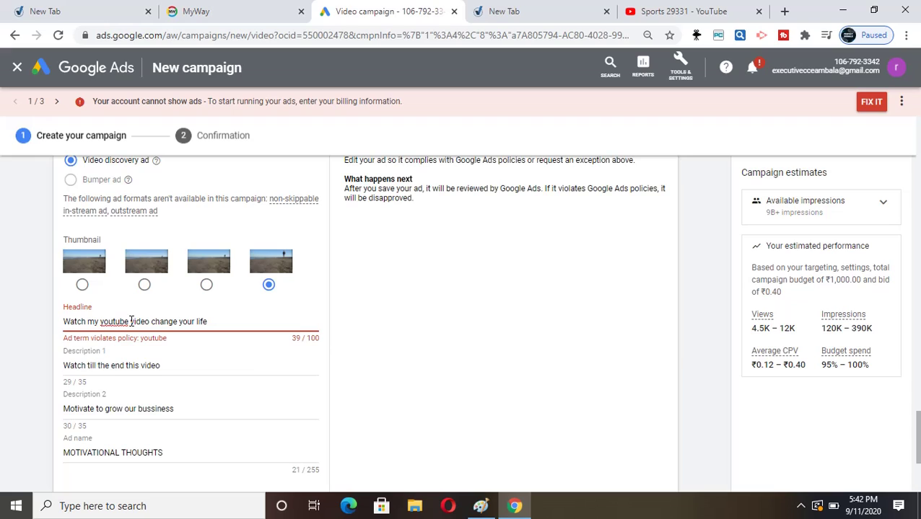
key(BackSpace)
key(BackSpace)
key(BackSpace)
key(BackSpace)
key(BackSpace)
key(BackSpace)
key(BackSpace)
key(BackSpace)
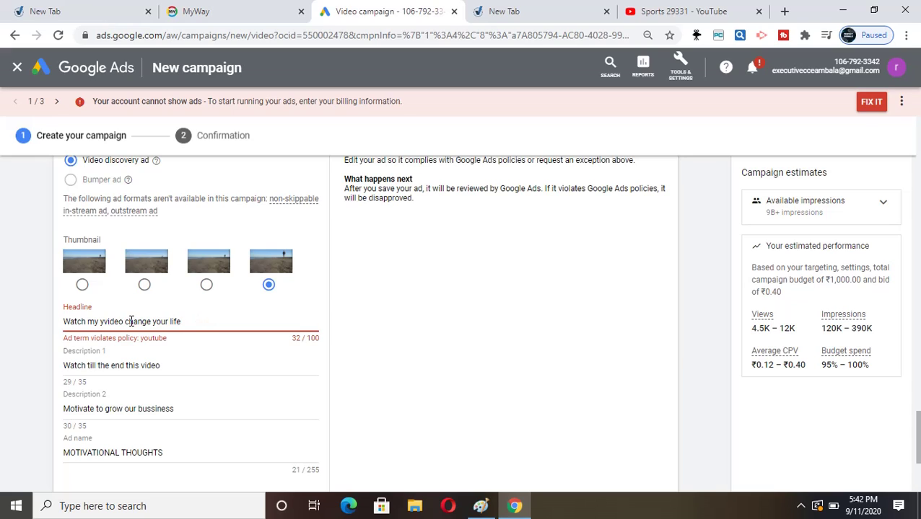
text(MOTI)
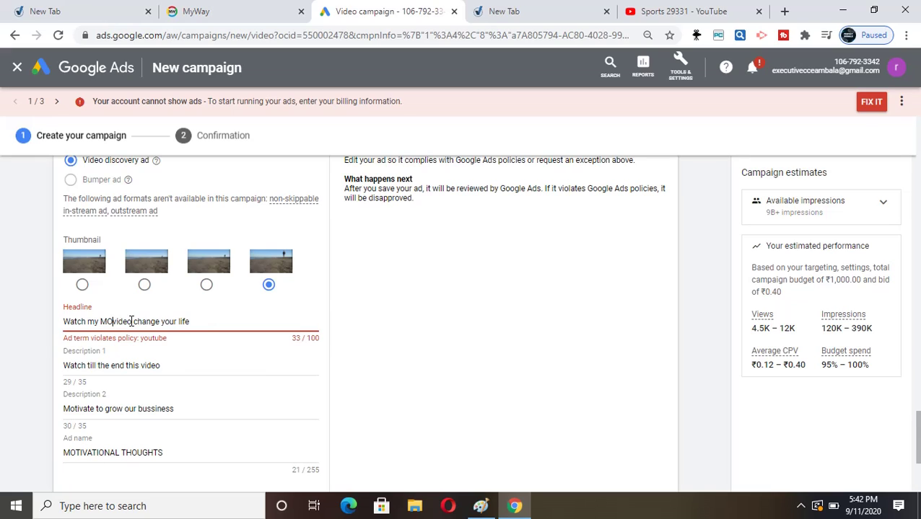
text(VAT)
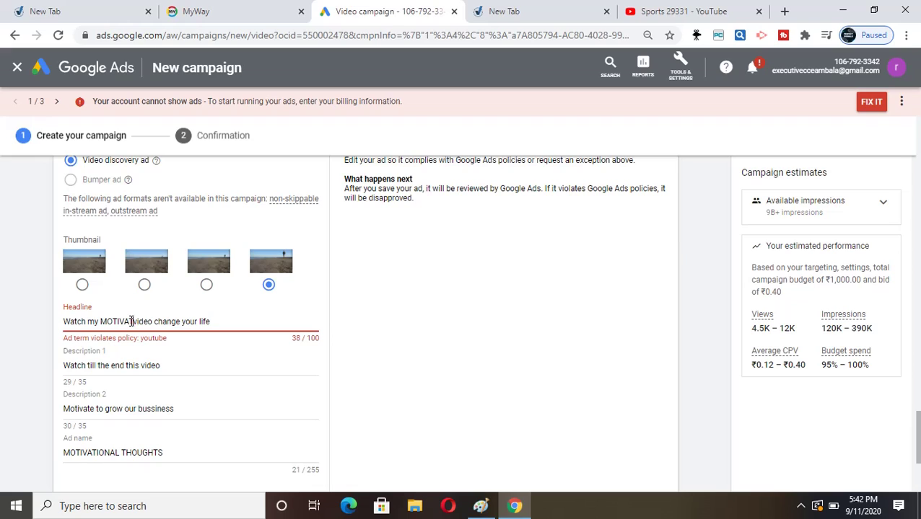
key(BackSpace)
key(BackSpace)
key(BackSpace)
key(BackSpace)
key(BackSpace)
key(BackSpace)
key(BackSpace)
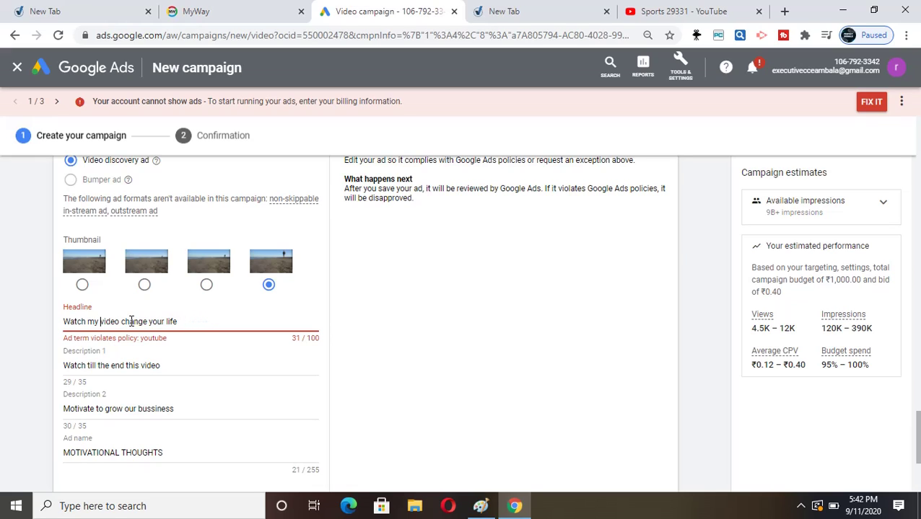
text(moti)
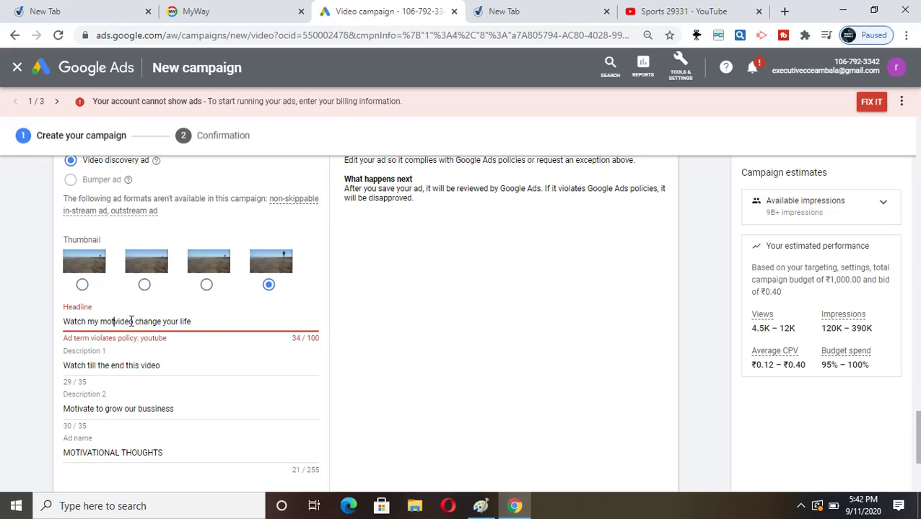
text(vation)
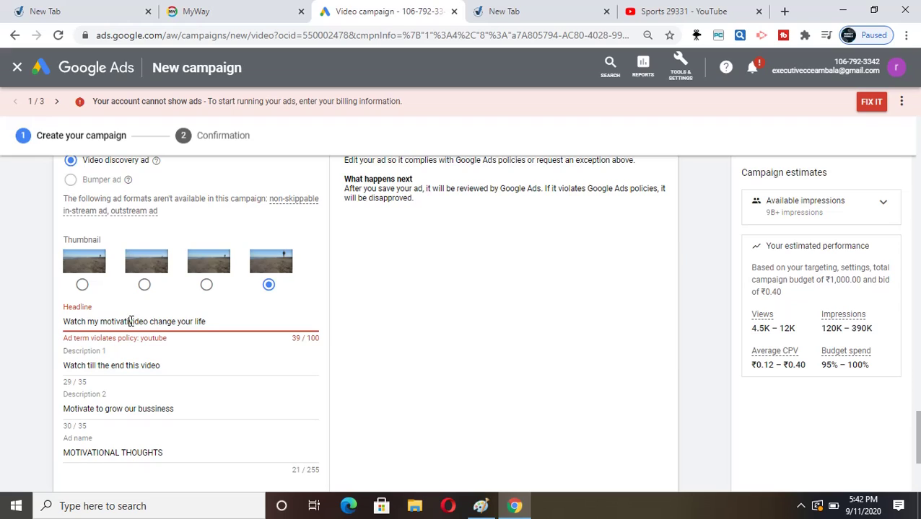
text(al)
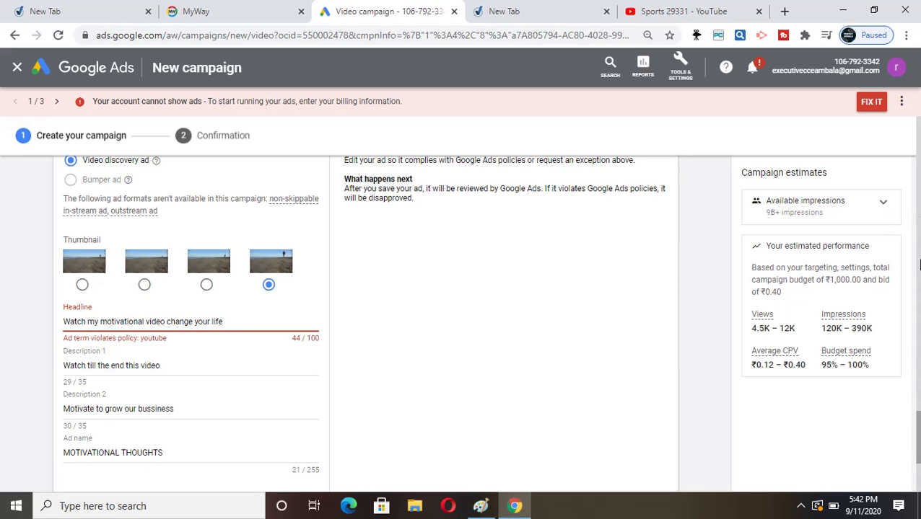
Create the campaign with the corrected headline and continue to its campaign page
scroll(918, 265, down, 3)
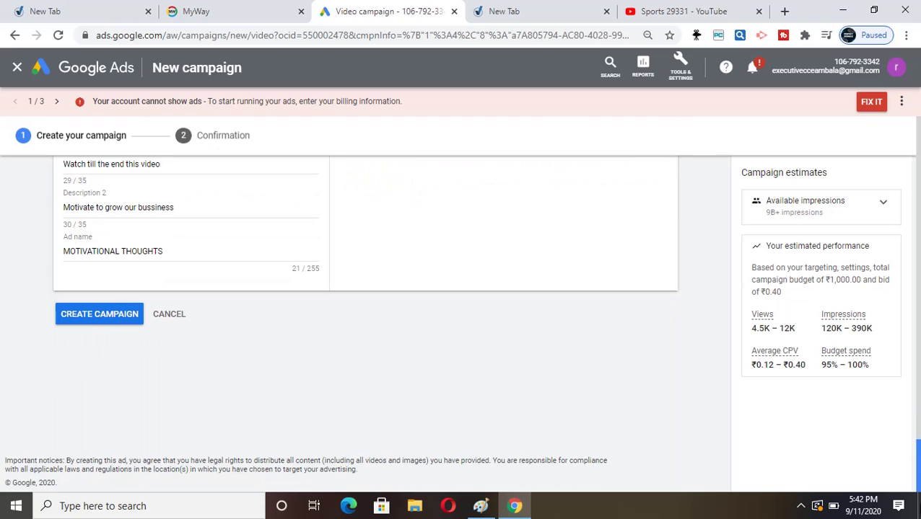
click(90, 322)
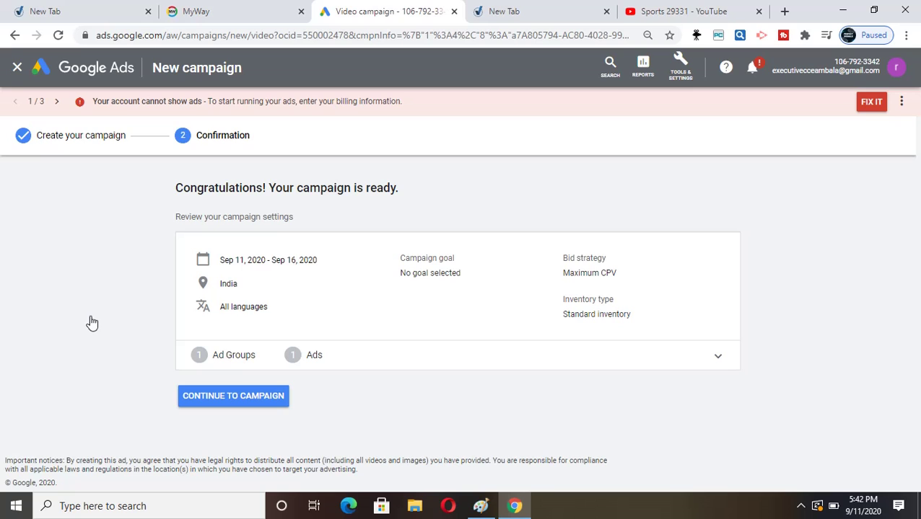
click(226, 399)
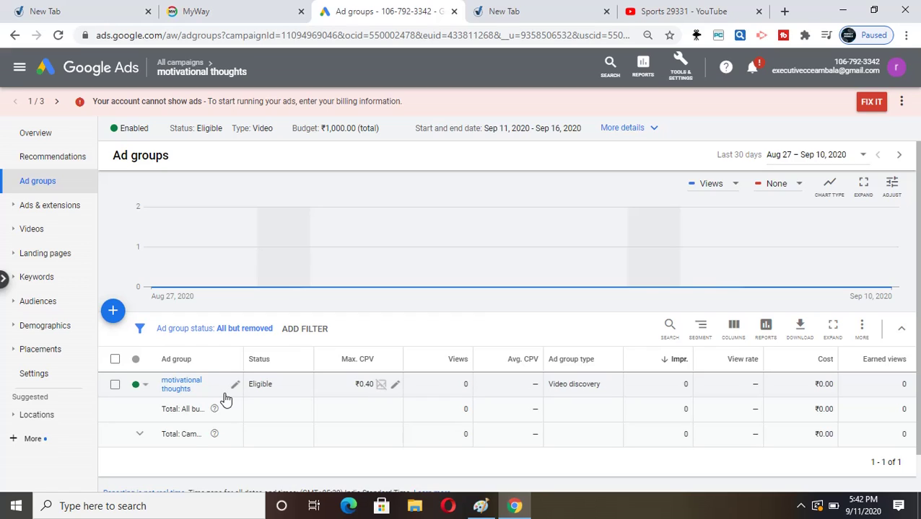
Look through the new campaign's age demographics, audiences, ad groups and placements
right_click(85, 314)
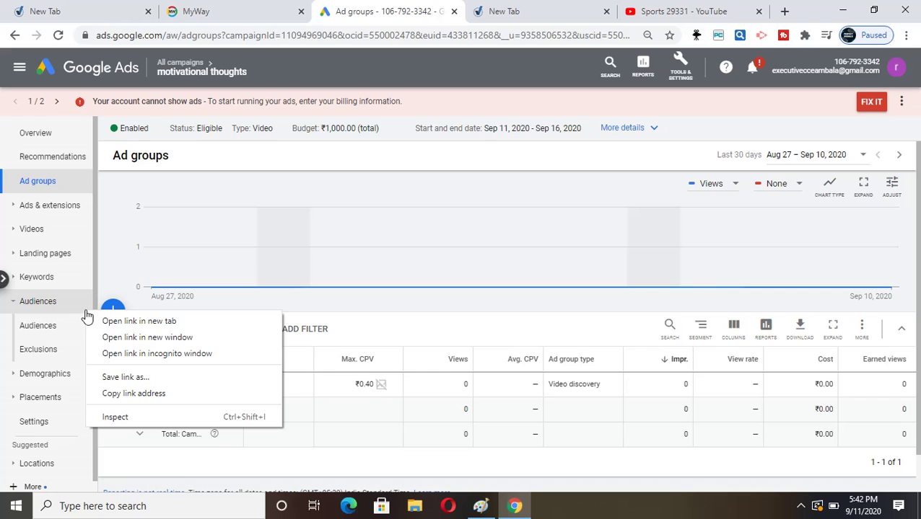
click(68, 310)
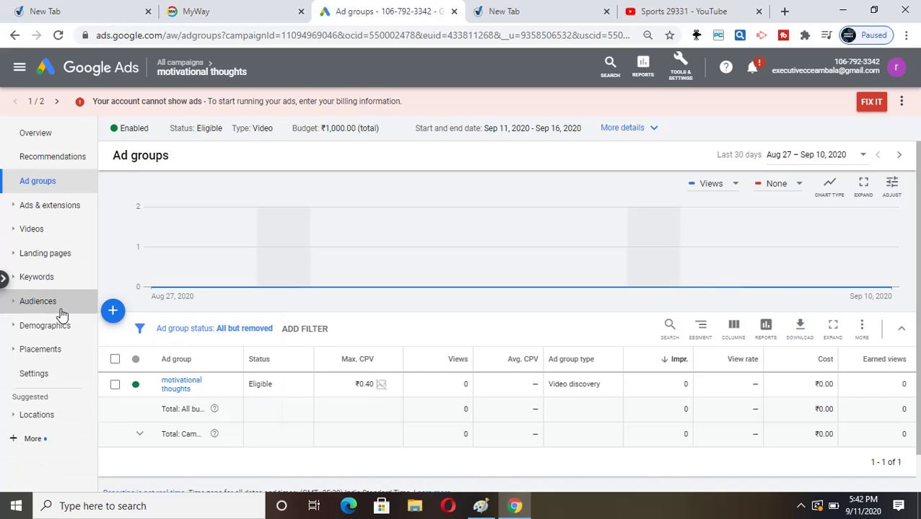
click(61, 325)
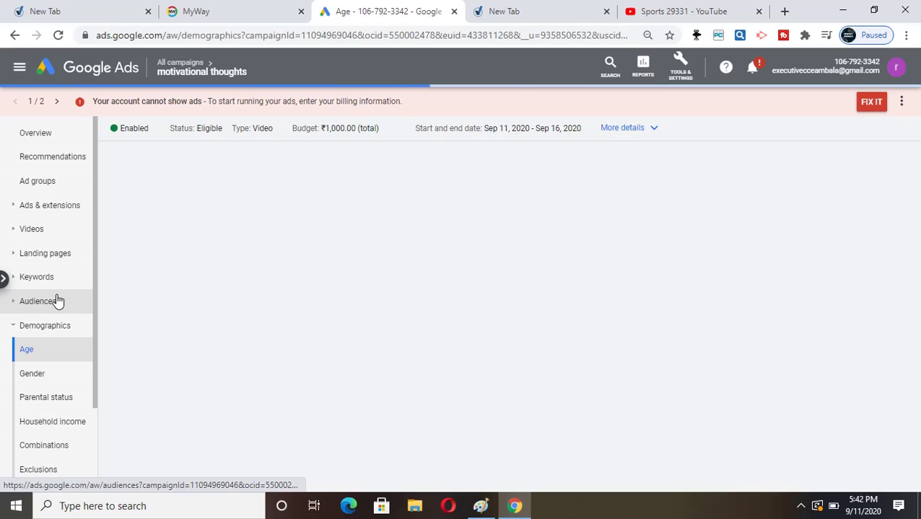
click(57, 301)
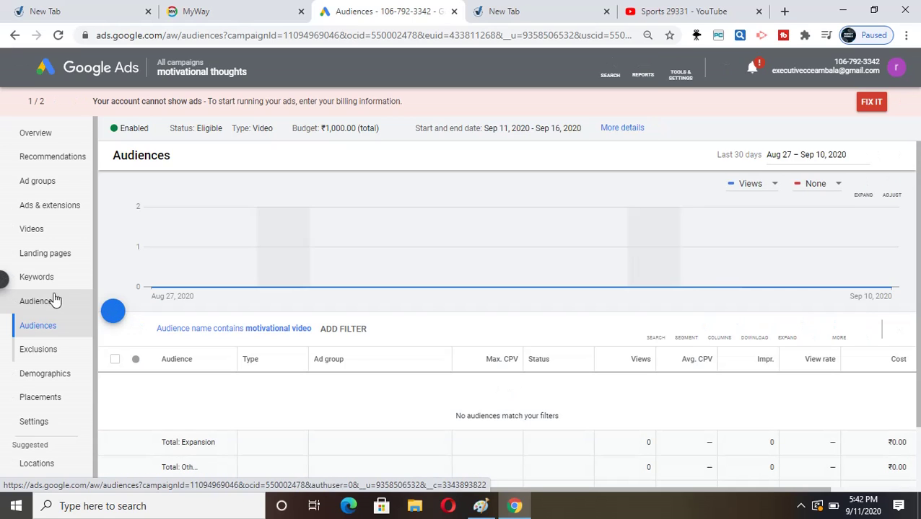
click(56, 192)
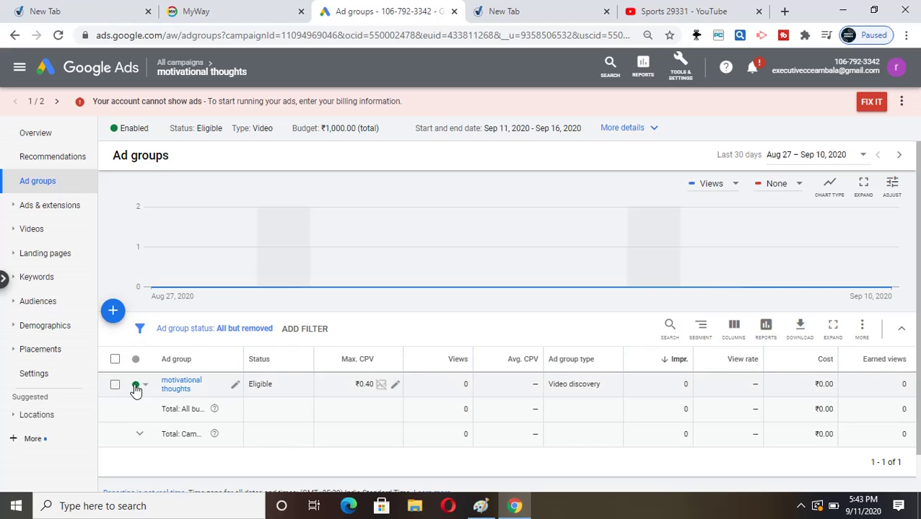
click(65, 353)
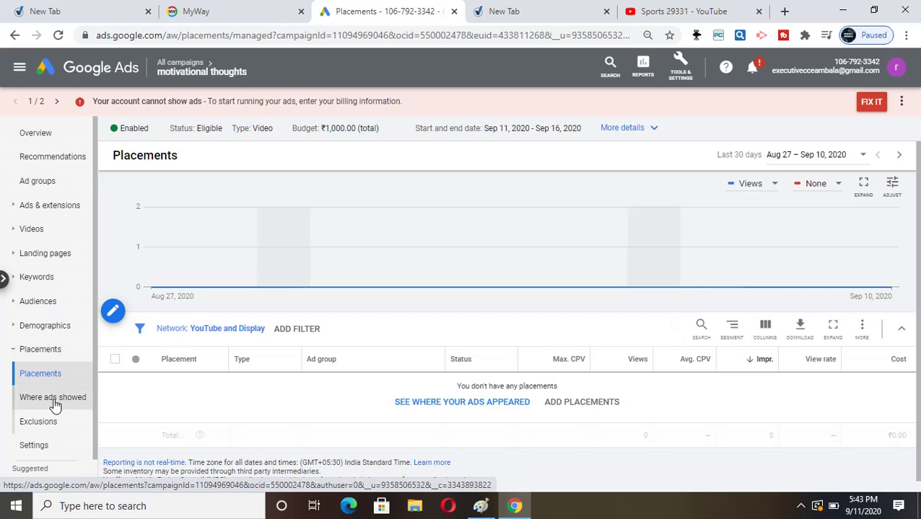